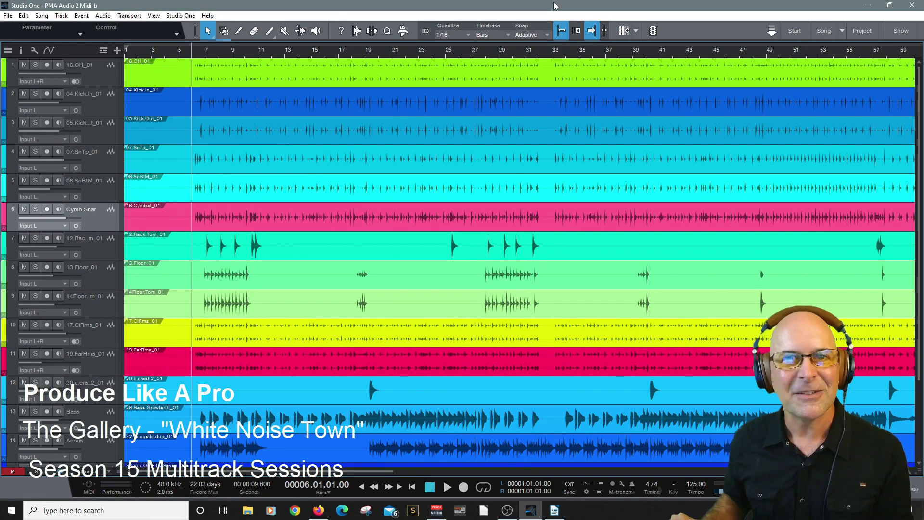
Step: Solo and audition the snare top, snare bottom and Cymb Snar tracks in turn
key(space)
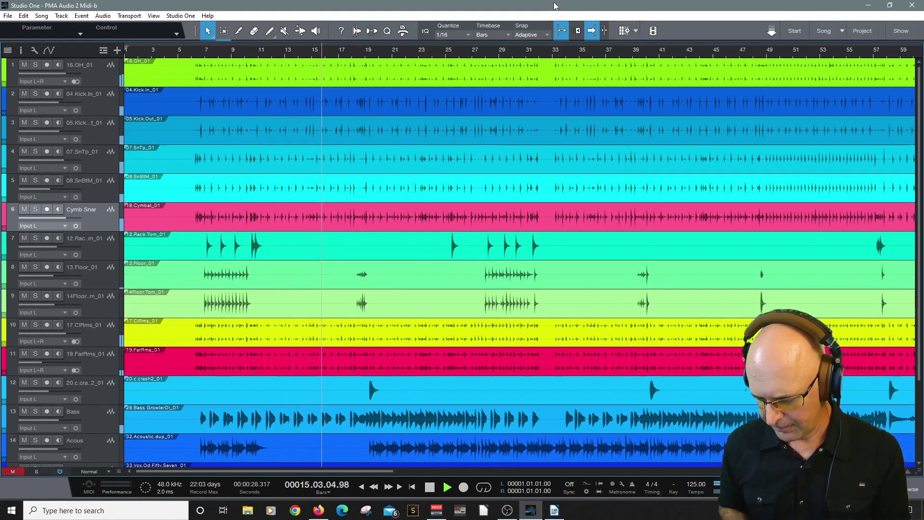
key(space)
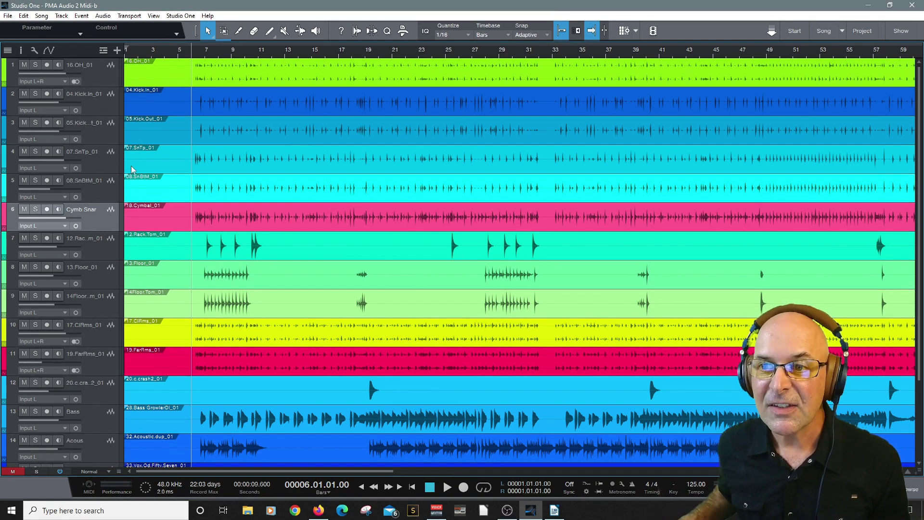
click(34, 152)
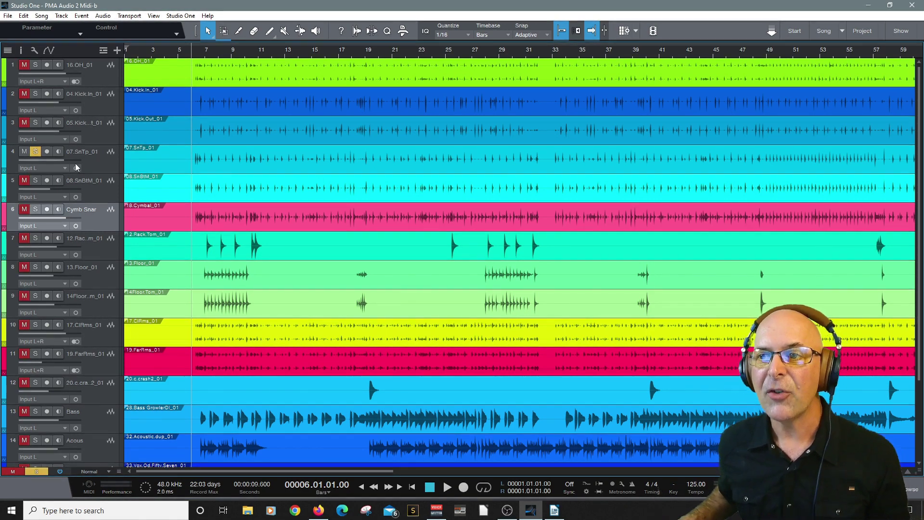
key(space)
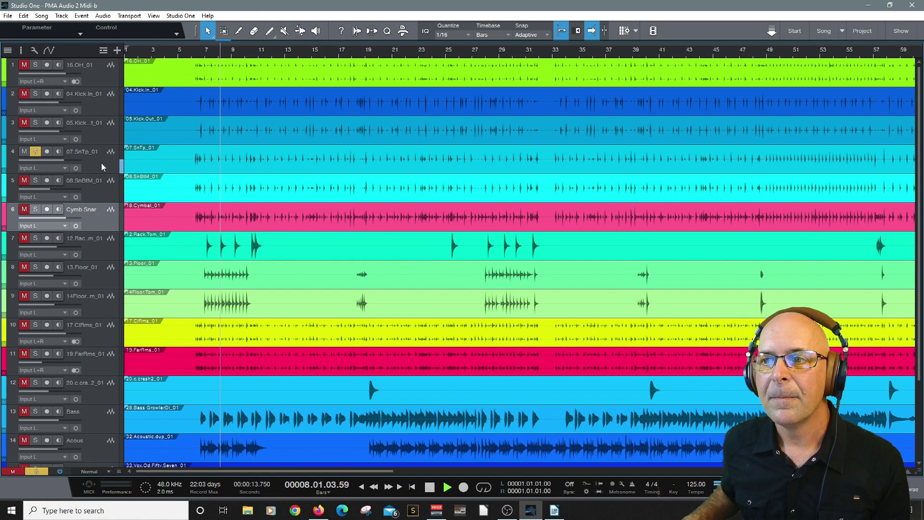
click(34, 152)
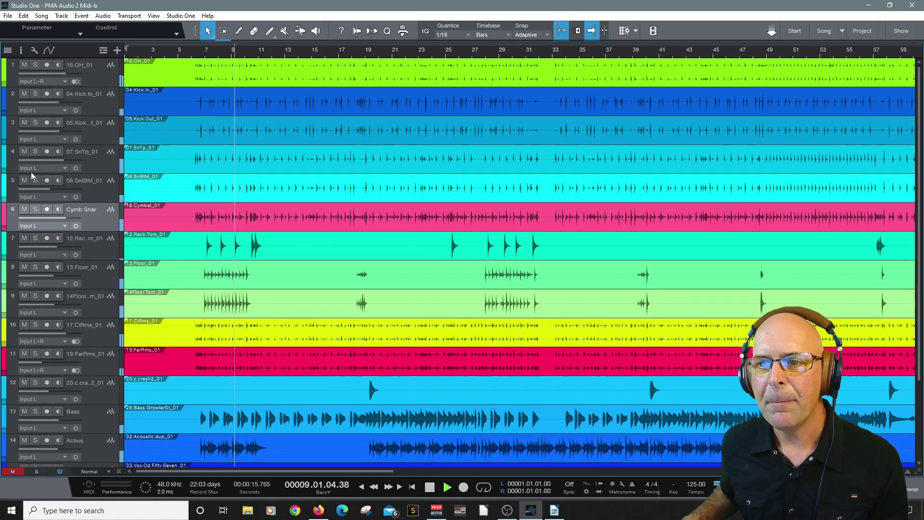
click(33, 180)
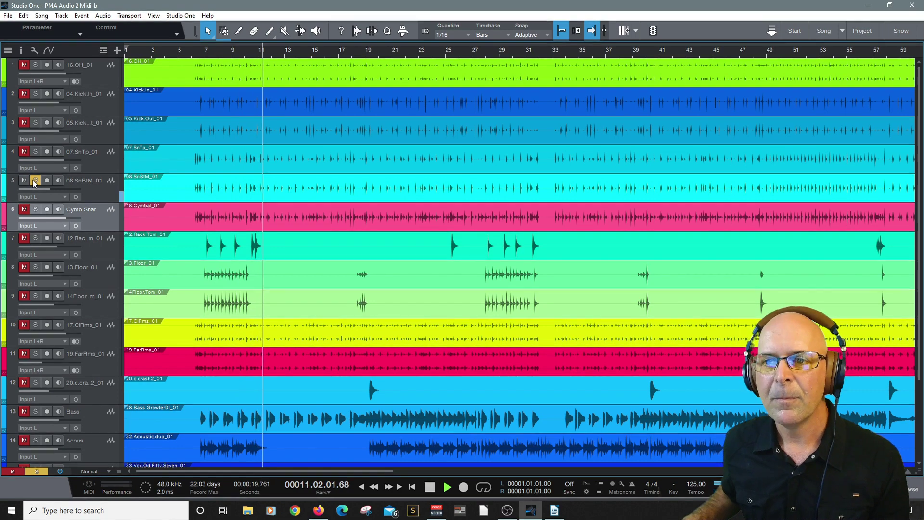
key(space)
click(32, 180)
click(34, 210)
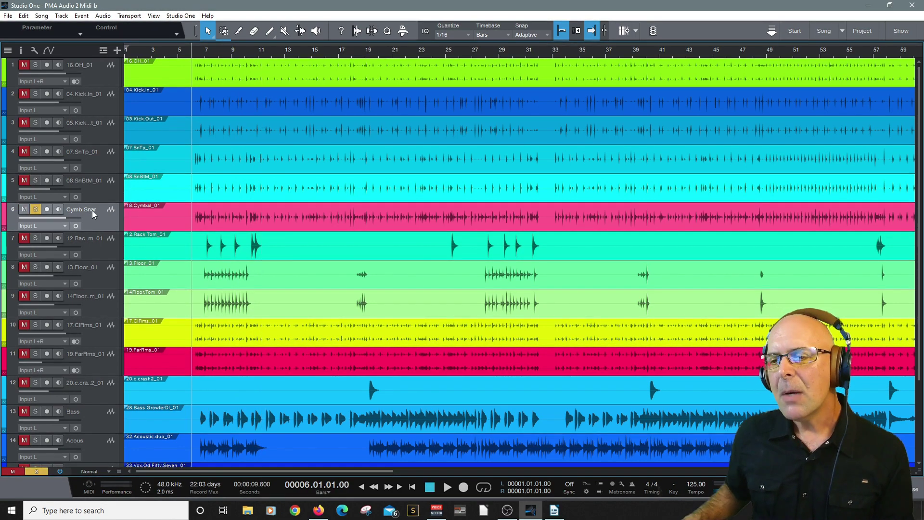
key(space)
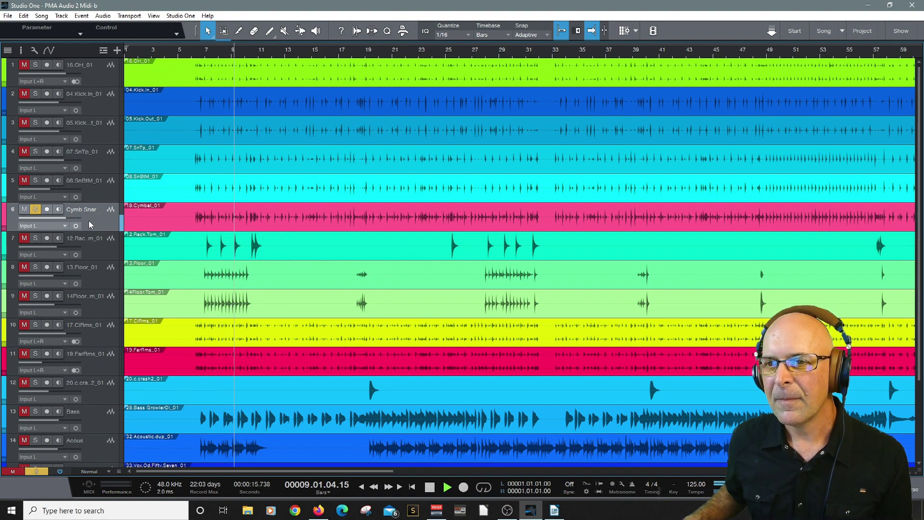
key(space)
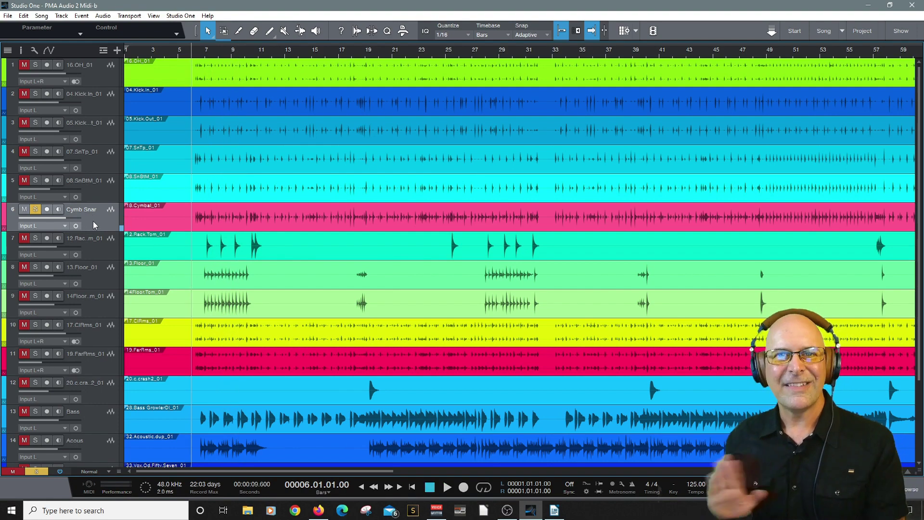
click(39, 211)
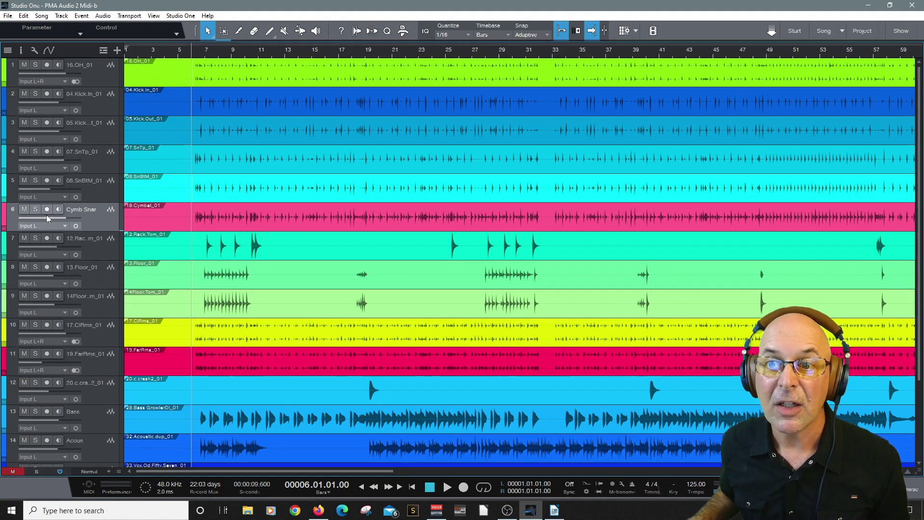
Step: Lower the Cymb Snar volume to -22.3 dB and select the 07.SnTp_01 track
drag(30, 221, 28, 220)
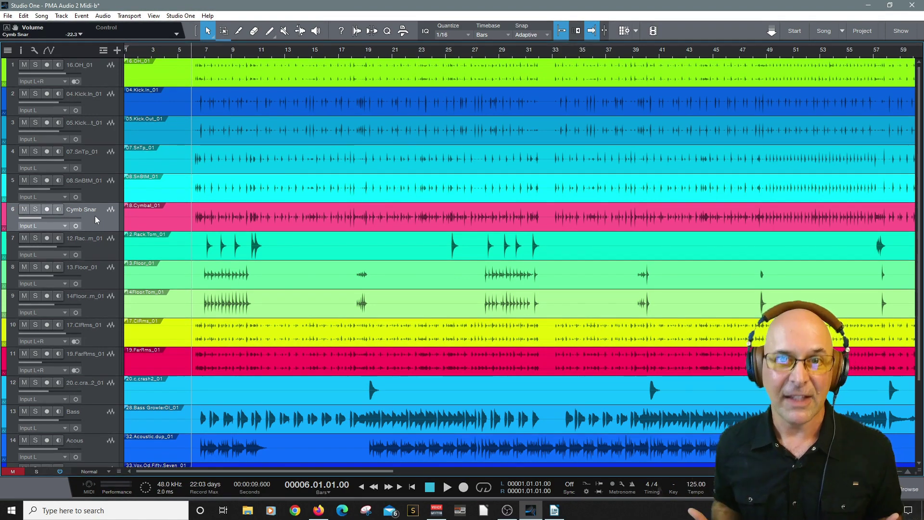
click(94, 150)
click(96, 177)
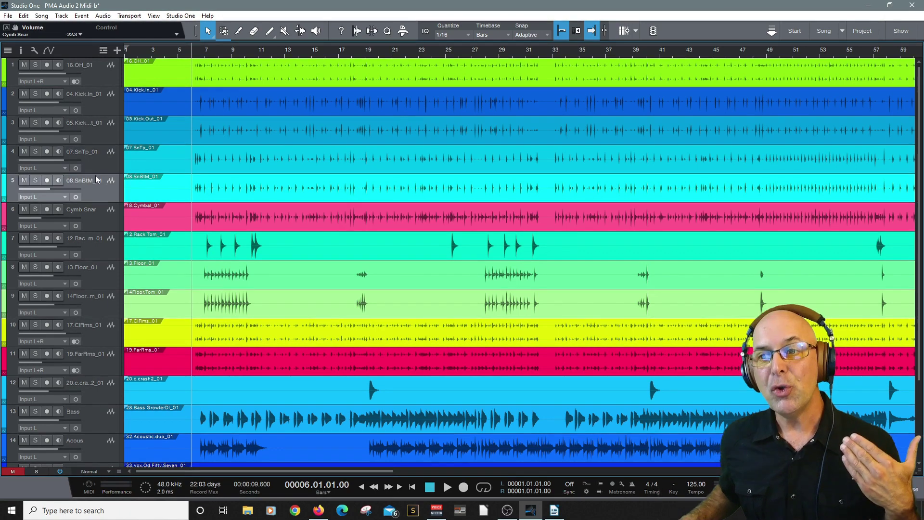
click(95, 164)
Step: Zoom to bars 5–18 and make the 07.SnTp_01 track much taller
drag(101, 173, 101, 272)
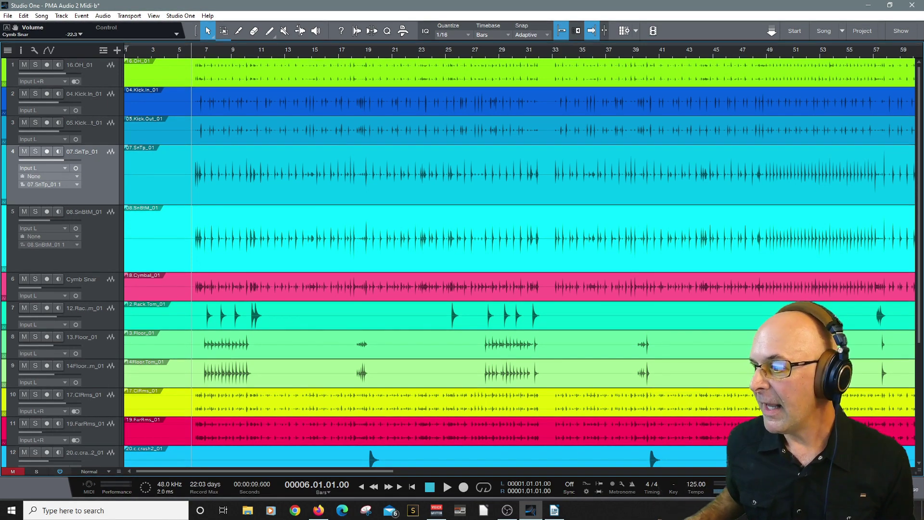
key(e)
key(e)
key(e)
key(e)
key(e)
key(e)
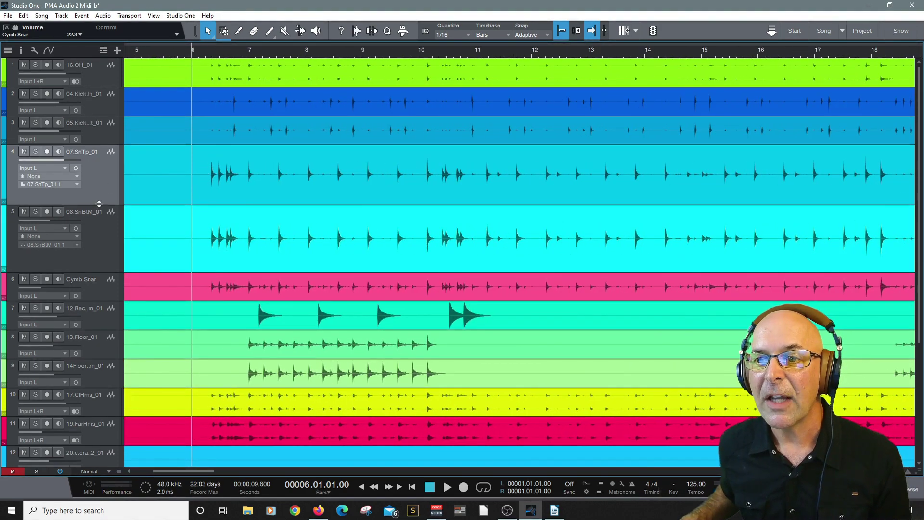
drag(98, 203, 99, 308)
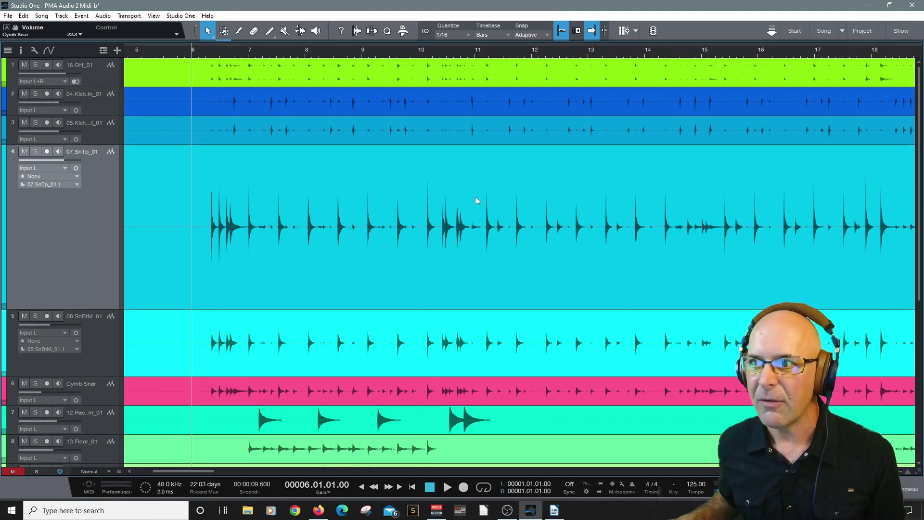
scroll(296, 241, down, 5)
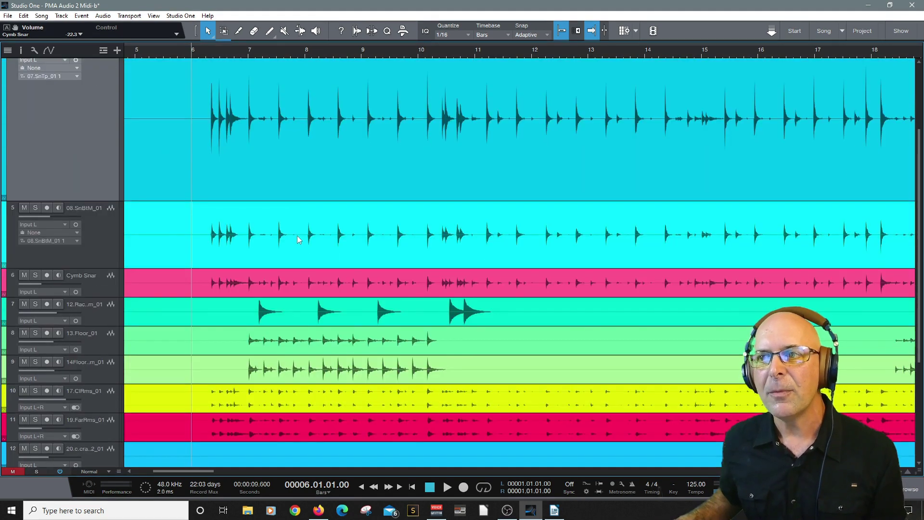
scroll(296, 235, up, 2)
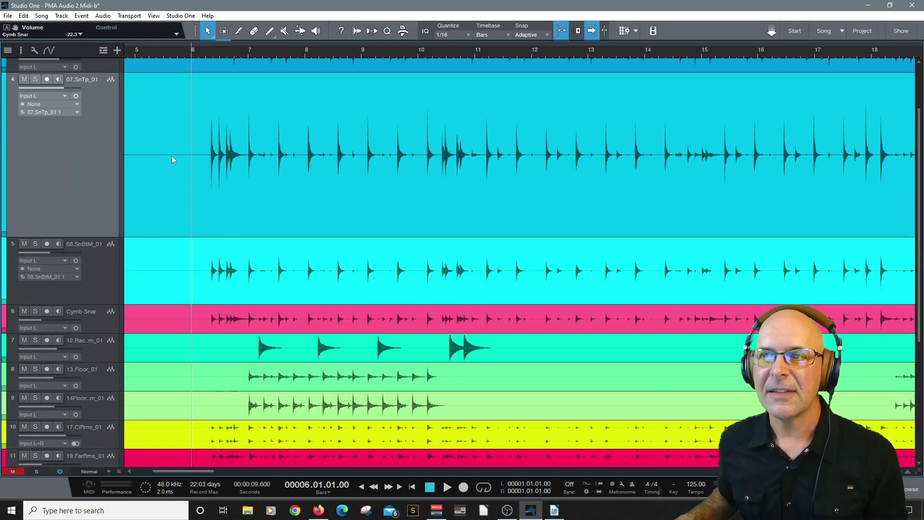
Step: Solo and play the 07.SnTp_01 snare top, then bring up the mixing console
click(35, 79)
key(space)
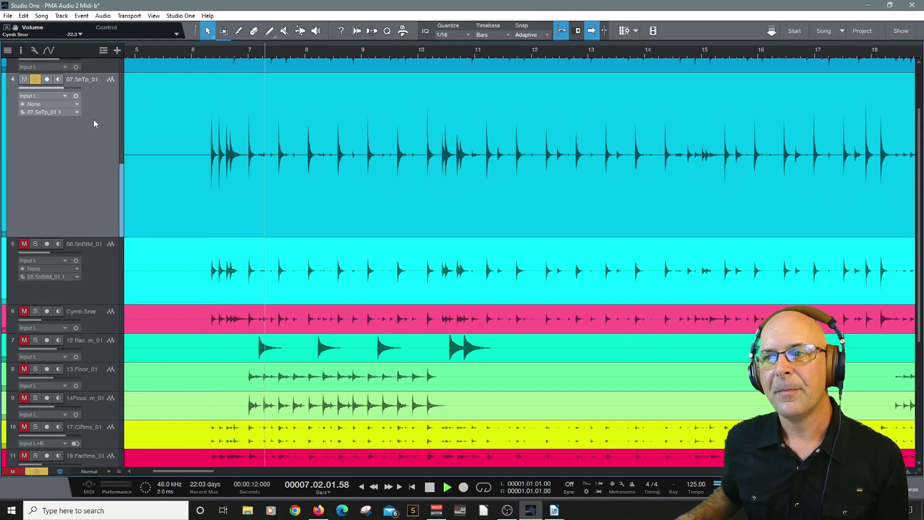
key(space)
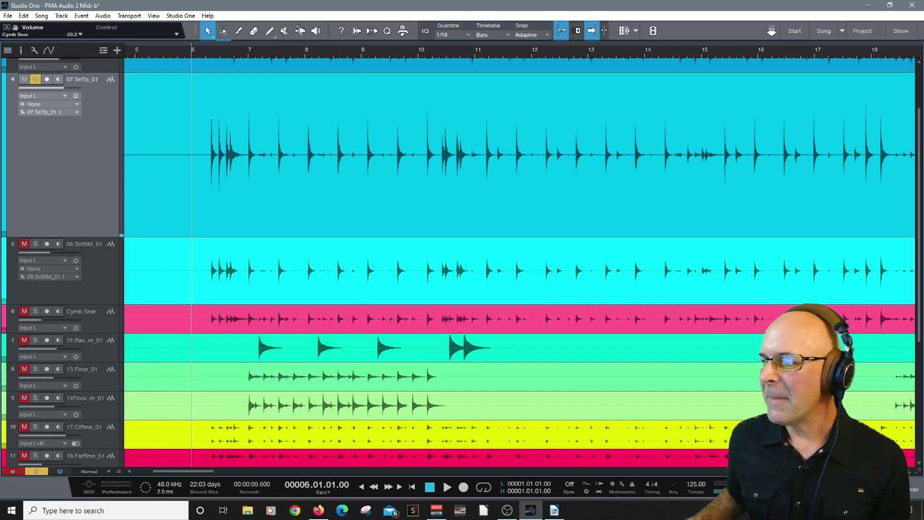
key(F3)
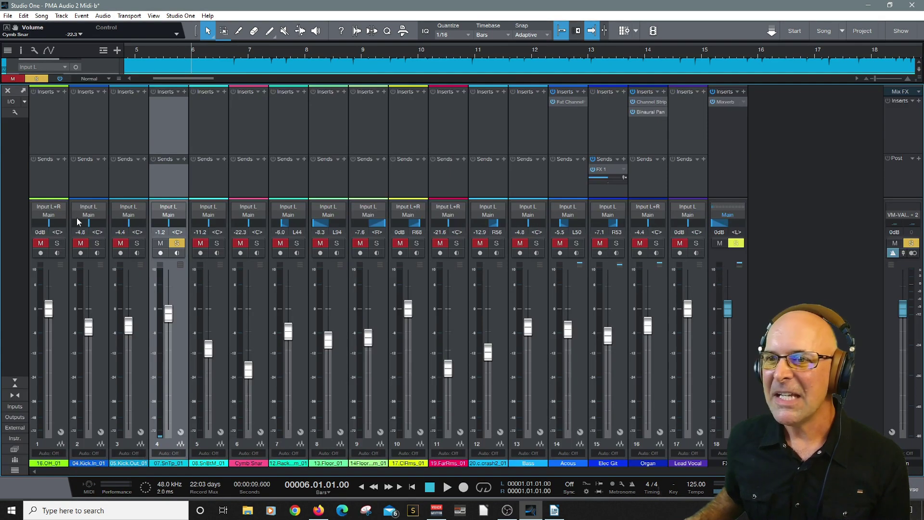
Step: Insert a Gate on the 07.SnTp_01 channel and tune its threshold to -18.70 dB by ear
click(183, 92)
click(234, 354)
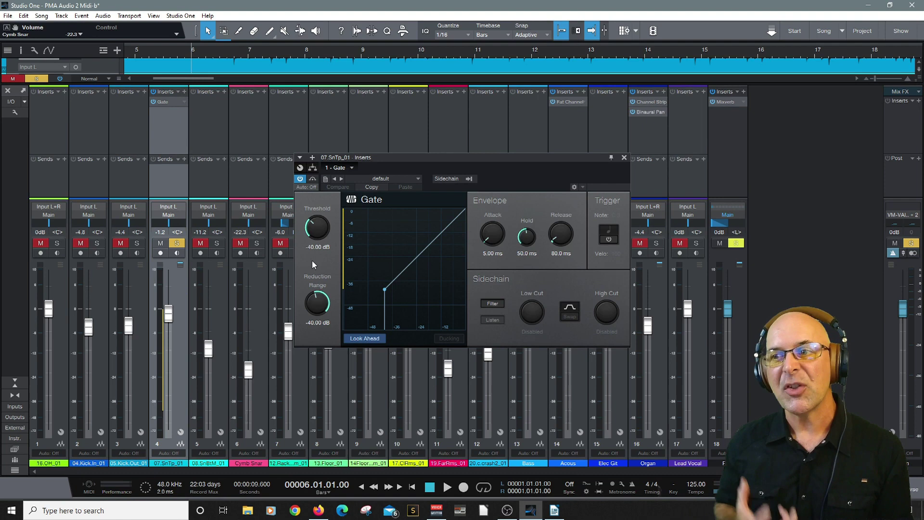
key(space)
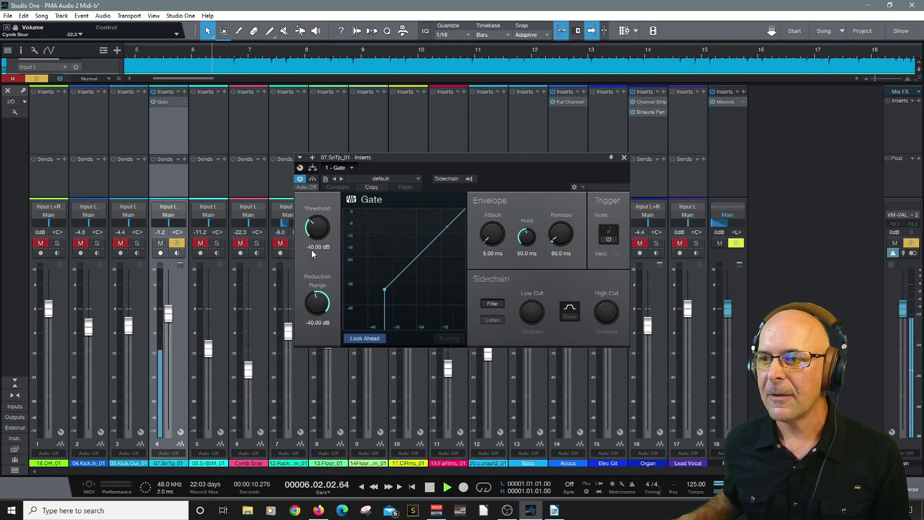
drag(312, 253, 311, 204)
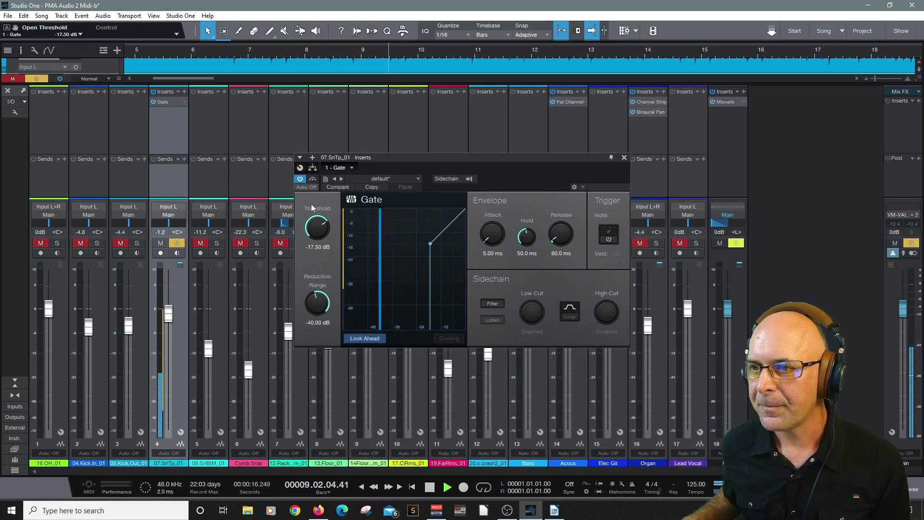
key(space)
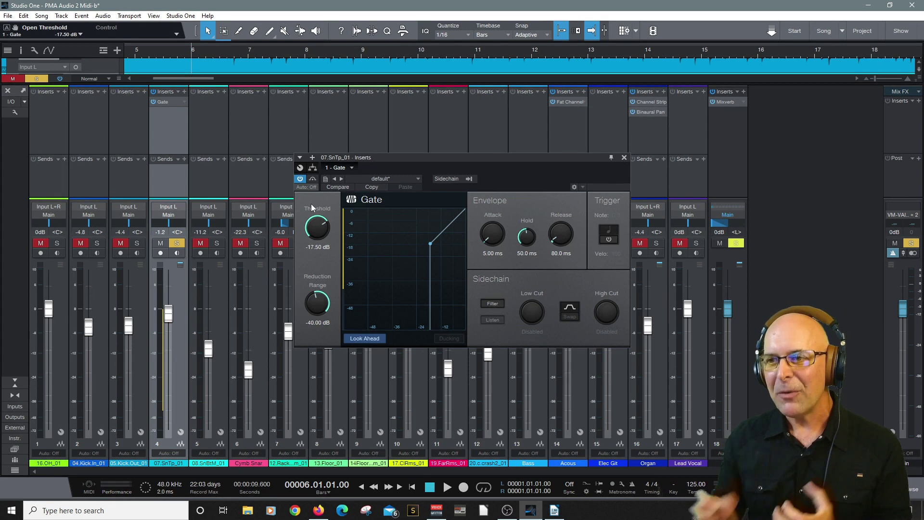
drag(312, 229, 312, 225)
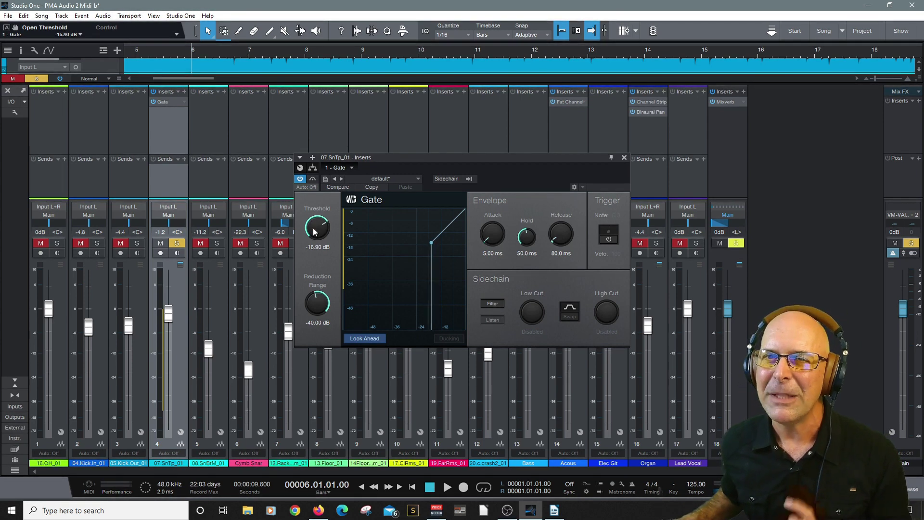
key(space)
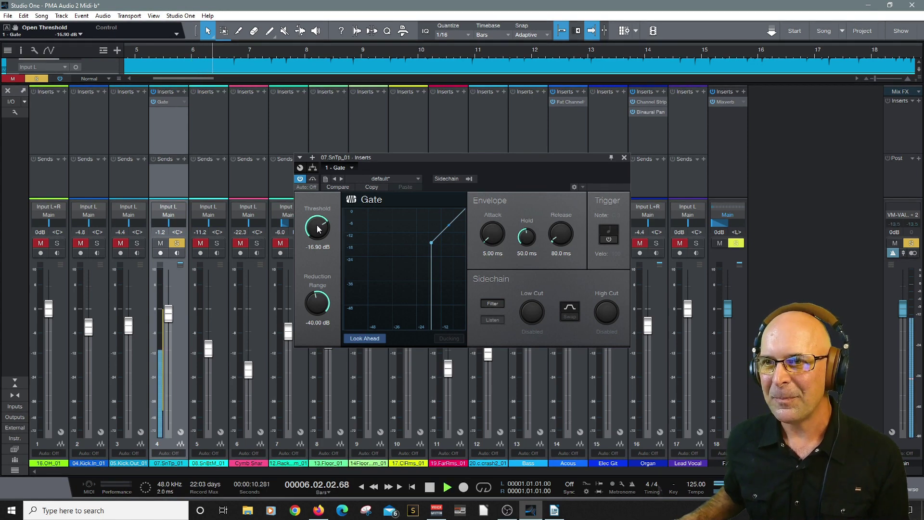
drag(321, 223, 321, 226)
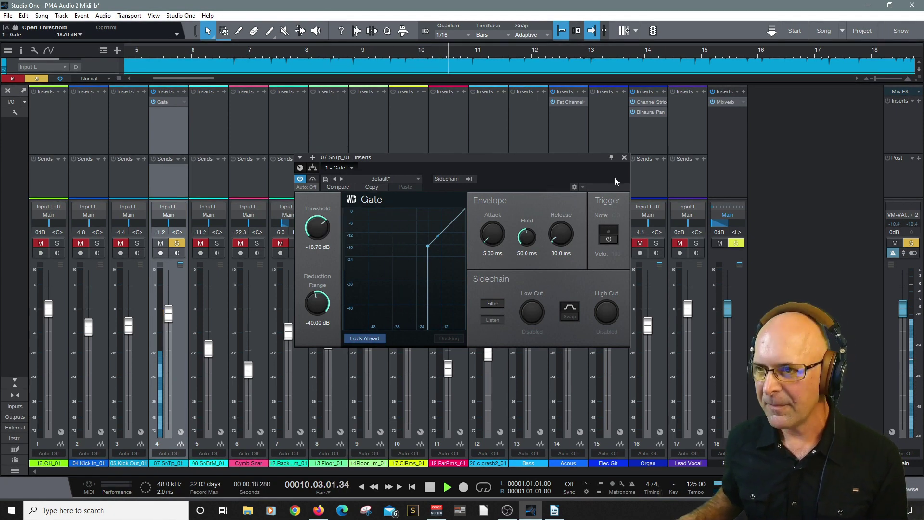
key(space)
click(624, 158)
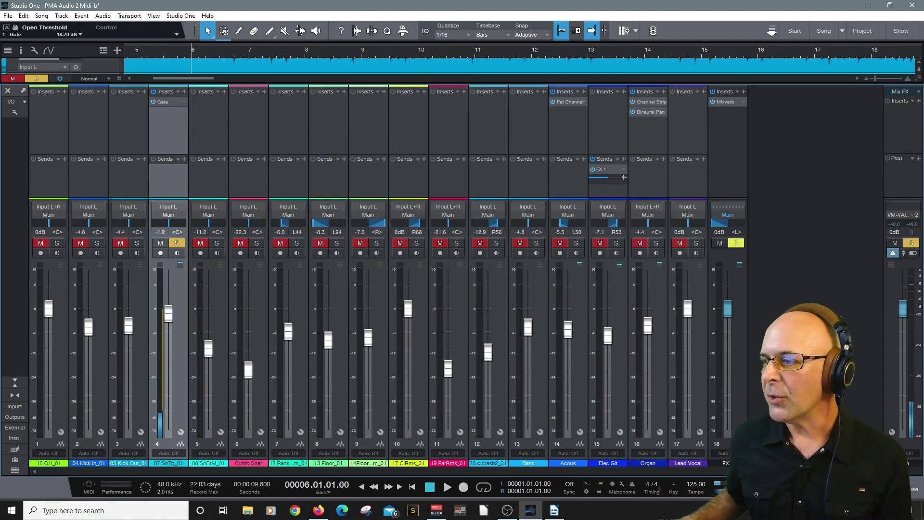
key(F3)
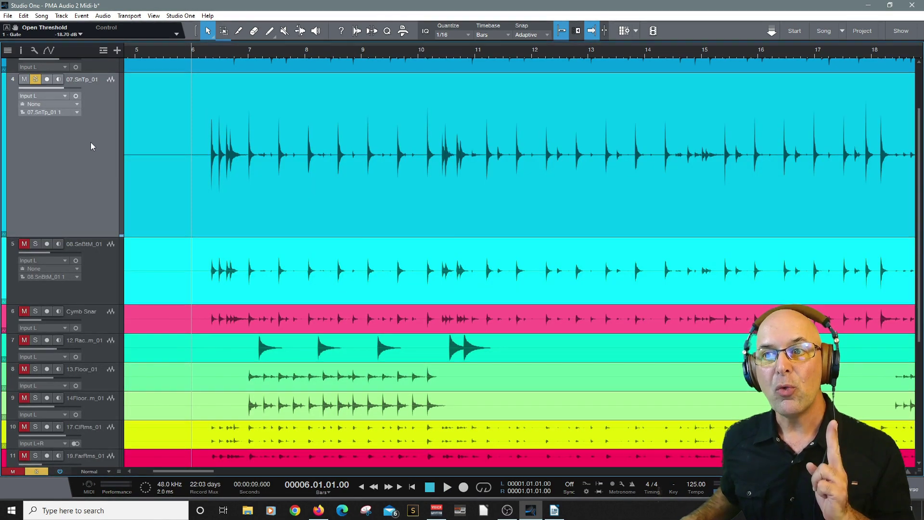
right_click(91, 144)
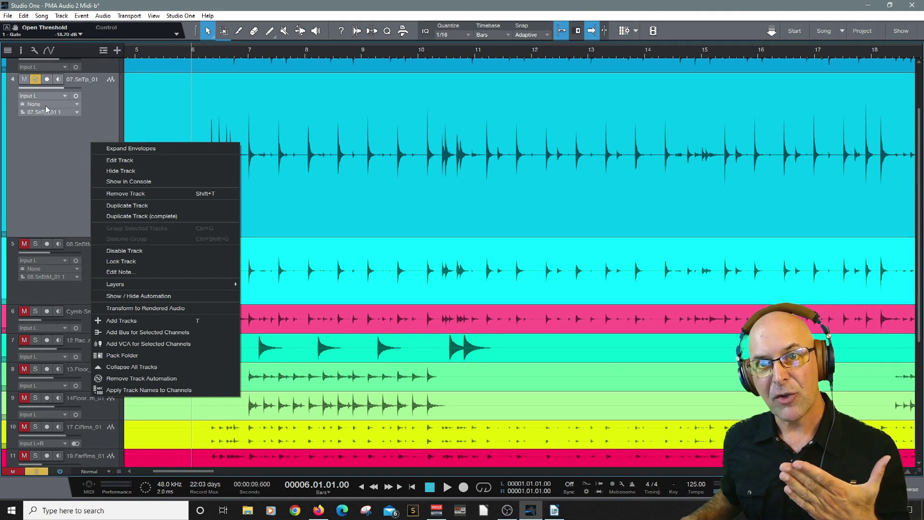
click(130, 307)
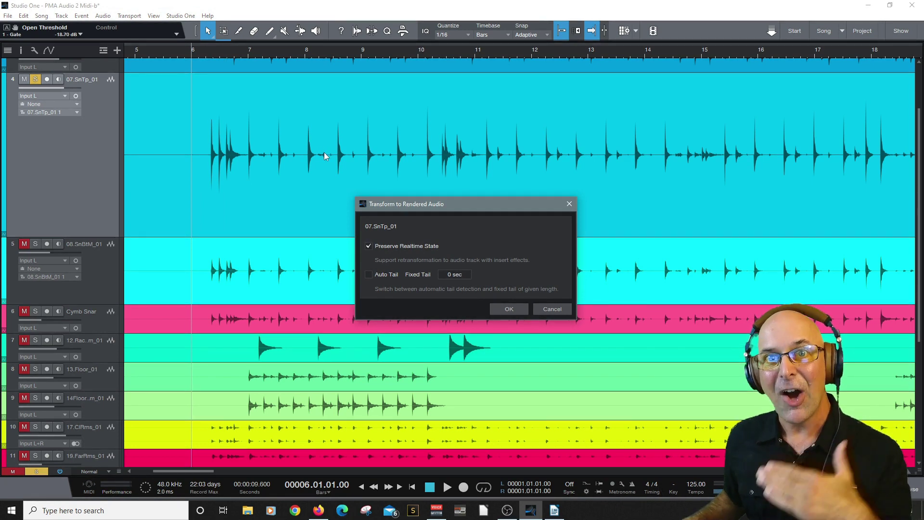
click(526, 312)
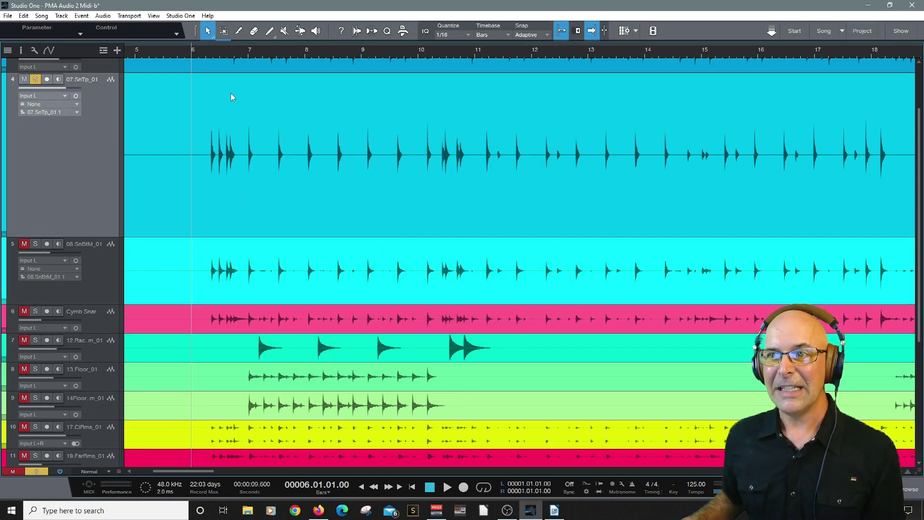
Step: Audition the gated snare top from bar 6, then move to bar 14 and listen again
key(space)
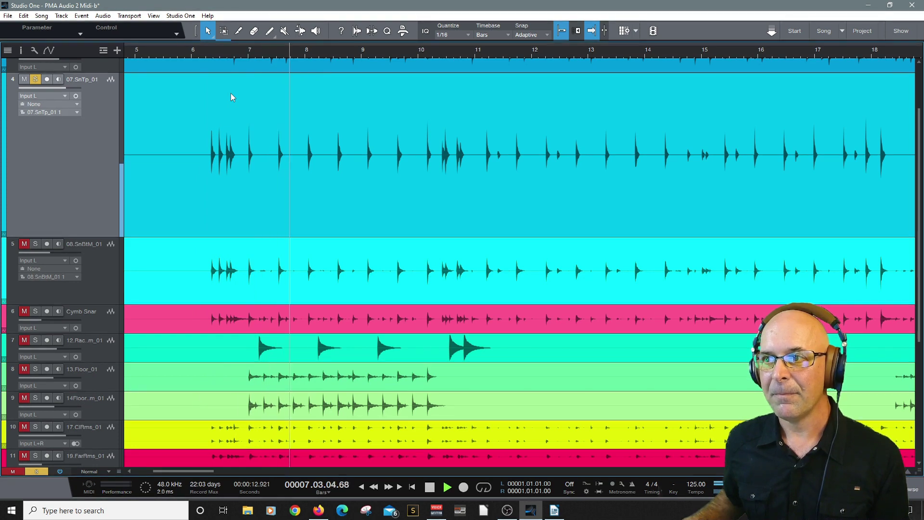
key(space)
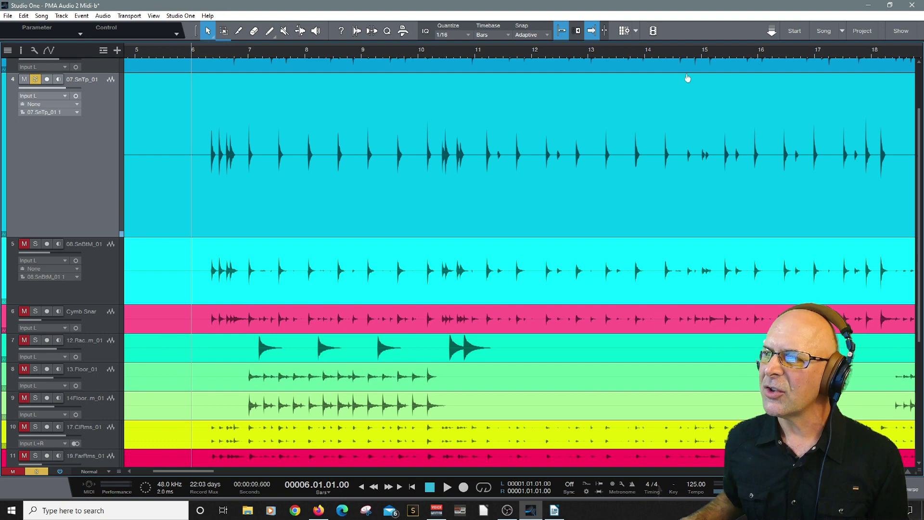
click(652, 51)
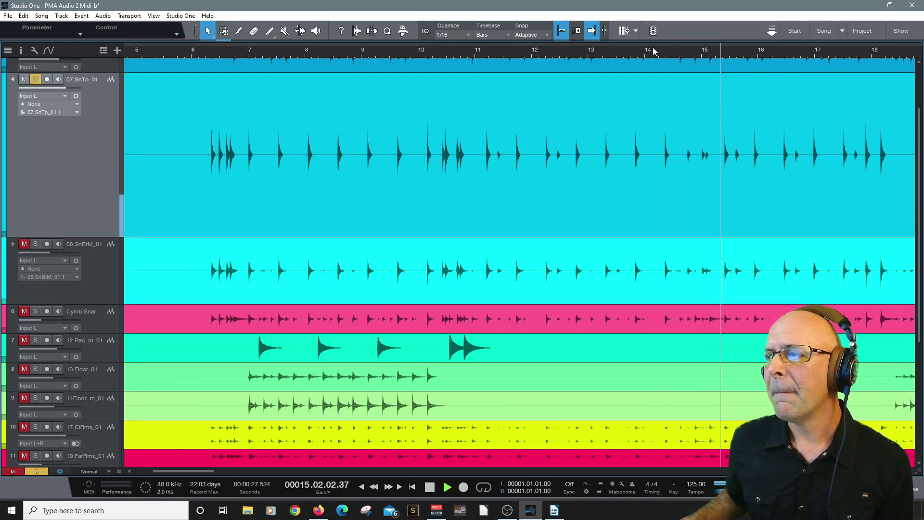
key(space)
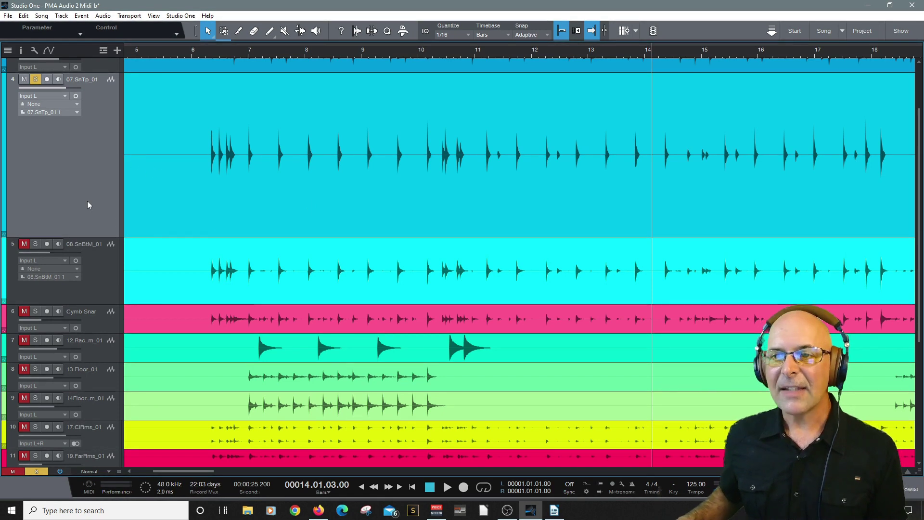
Step: Add an instrument track below 07.SnTp_01, enlarge it, and name it AD2 Snare
click(62, 16)
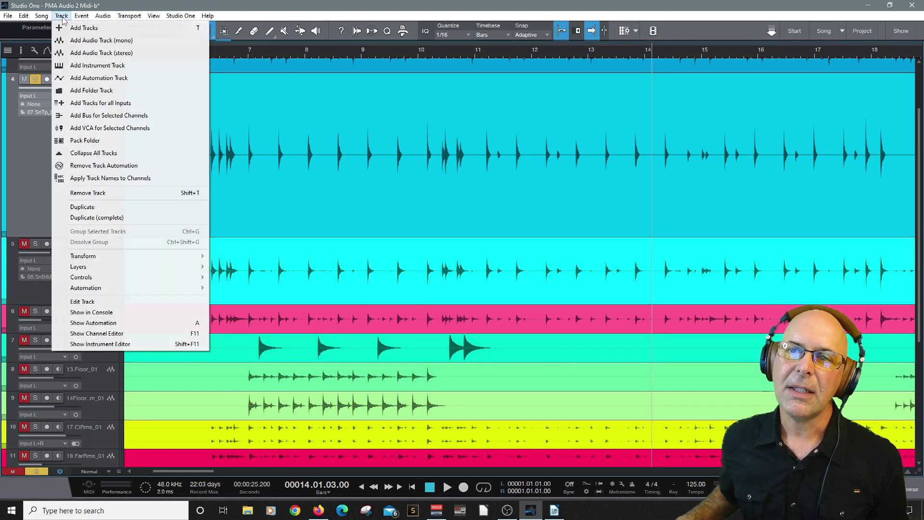
click(104, 69)
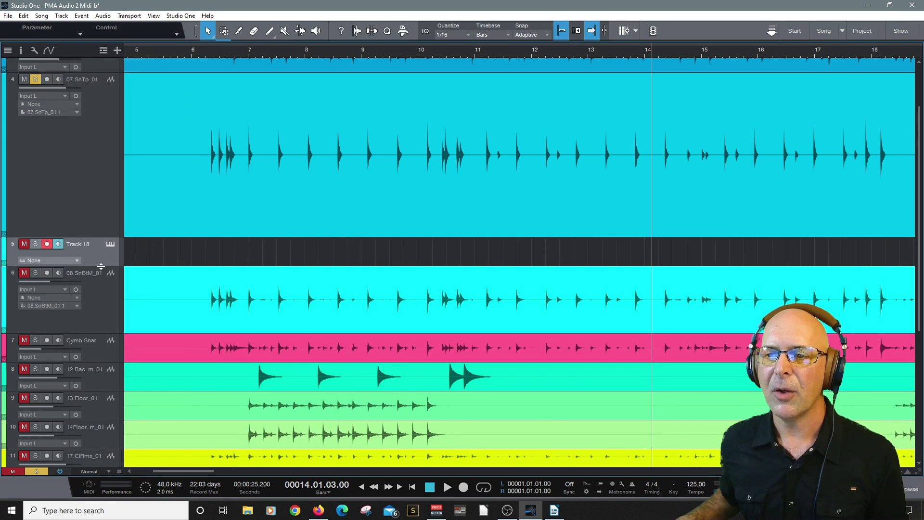
drag(101, 266, 100, 344)
double_click(87, 245)
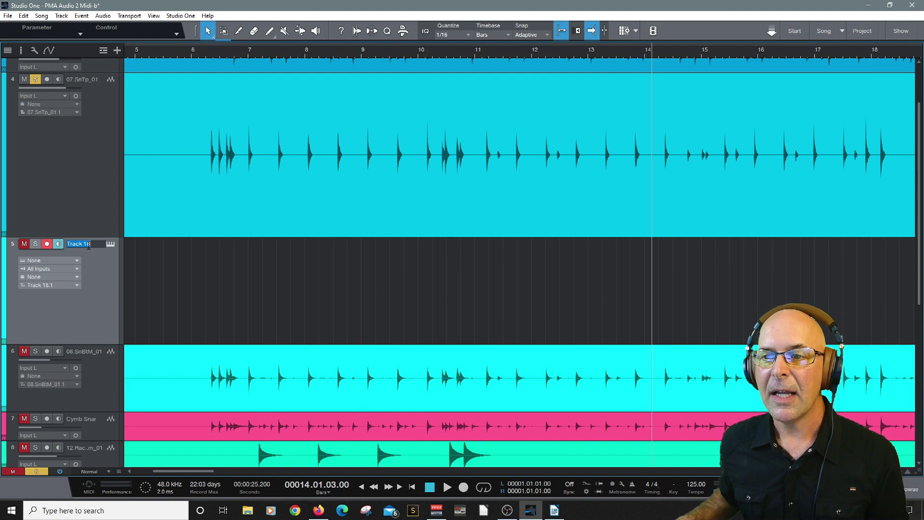
text(AD2 Snare)
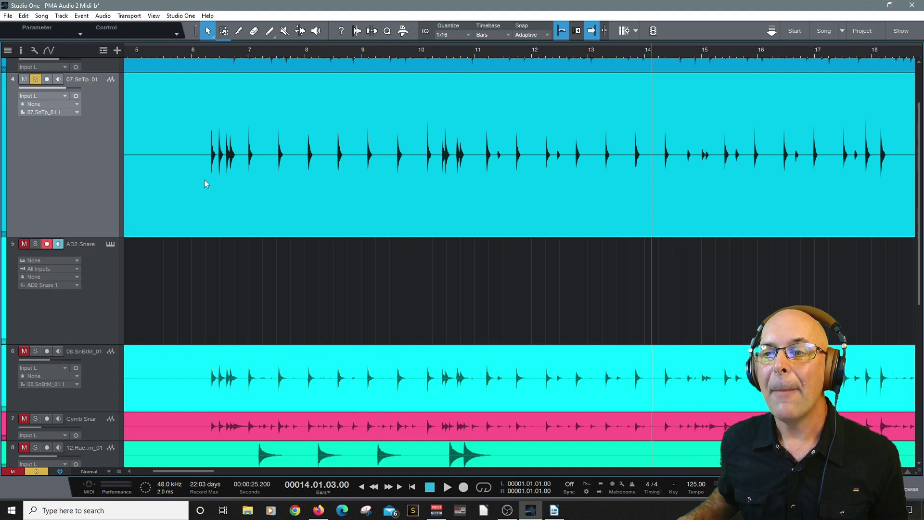
Step: Open the snare top event in Melodyne and zoom in on the detected hits
right_click(204, 180)
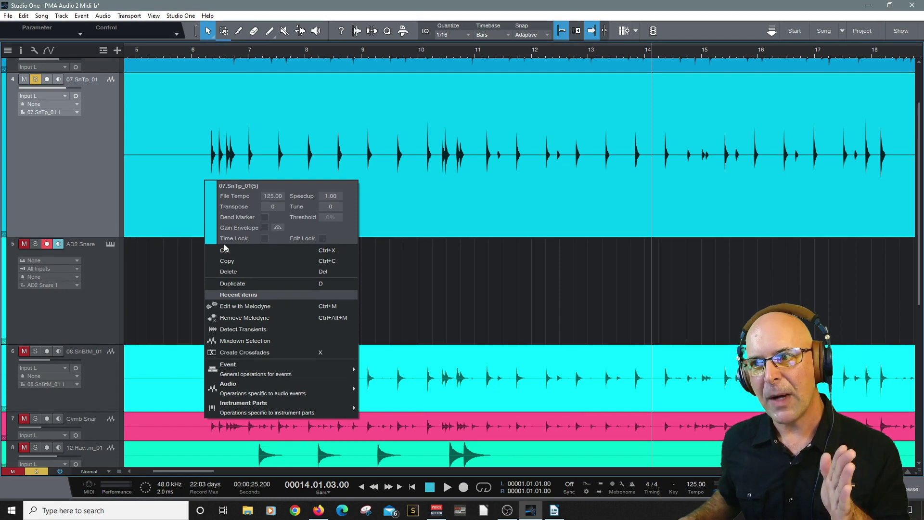
click(245, 308)
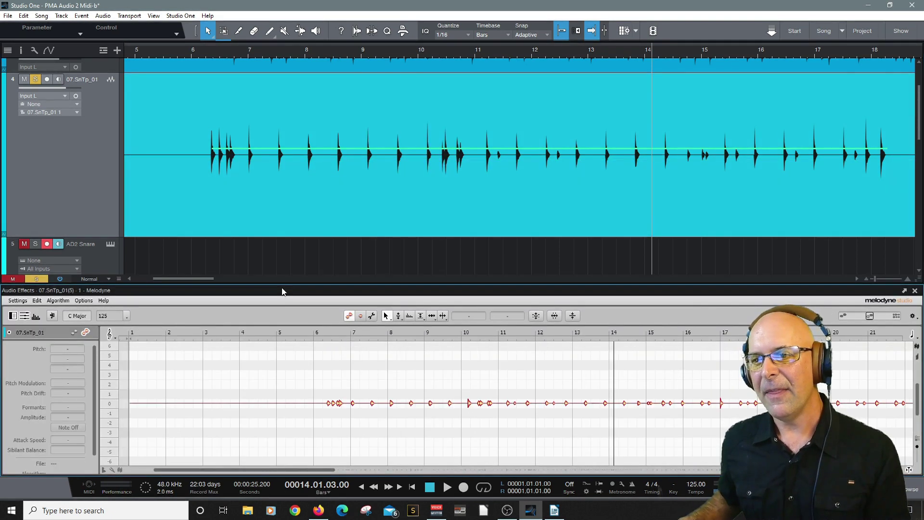
drag(282, 287, 287, 199)
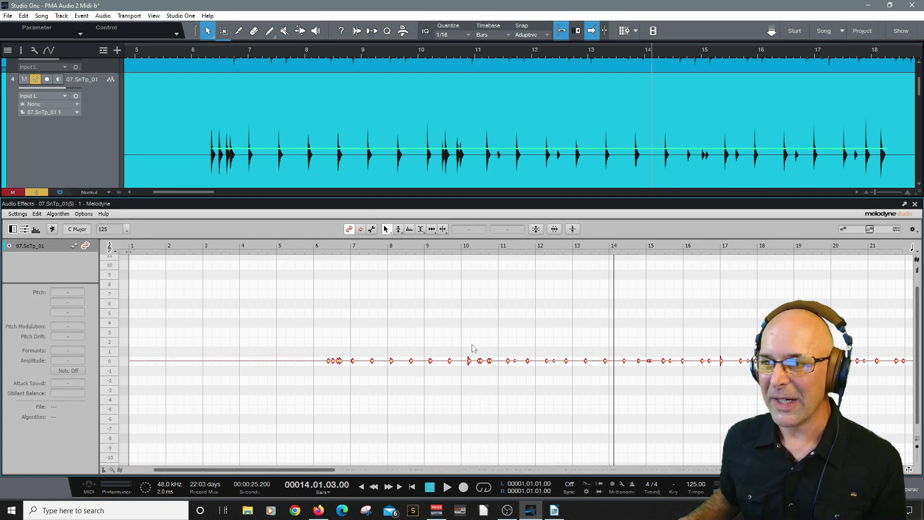
right_click(390, 350)
click(399, 337)
drag(377, 348, 336, 273)
right_click(425, 368)
click(427, 367)
right_click(162, 297)
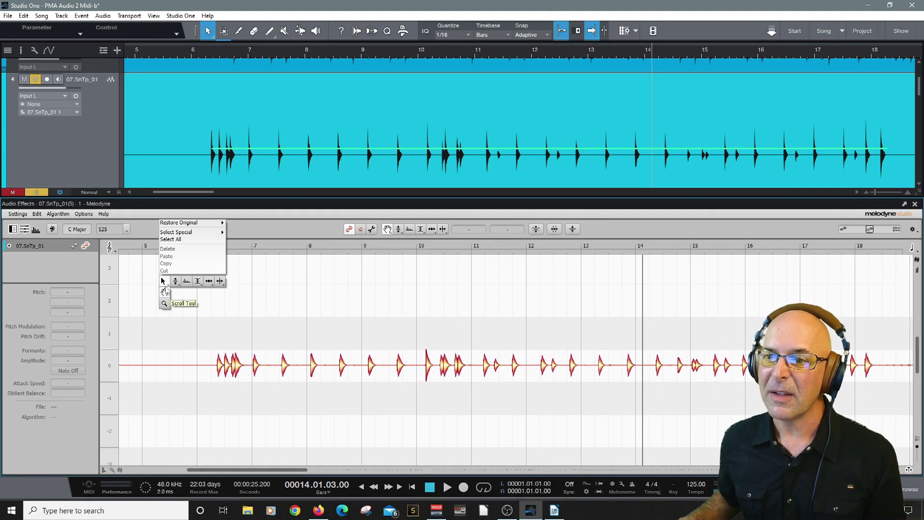
click(166, 298)
Step: Confirm the Percussive detection algorithm and close Melodyne
click(49, 215)
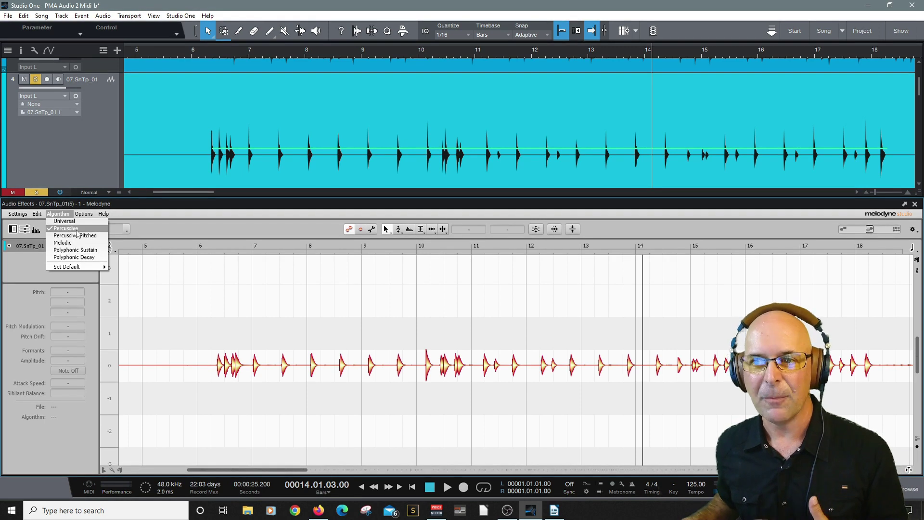
click(205, 233)
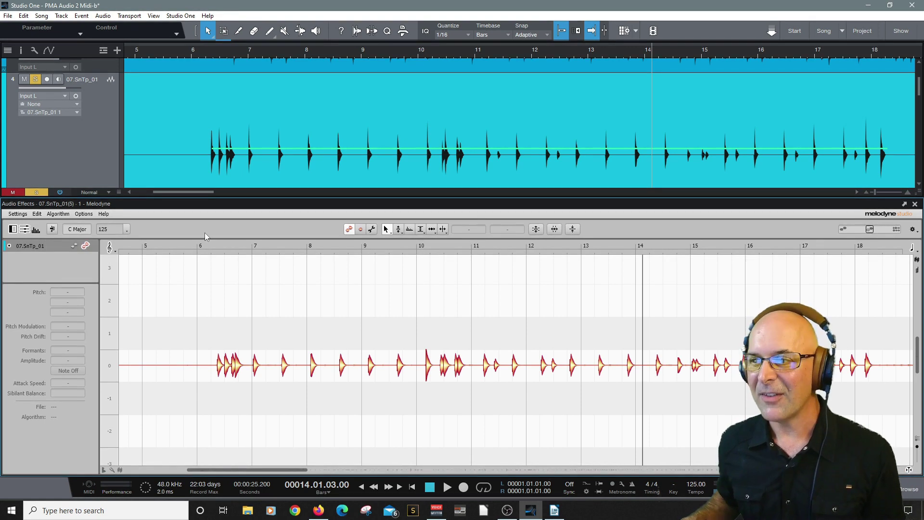
click(915, 204)
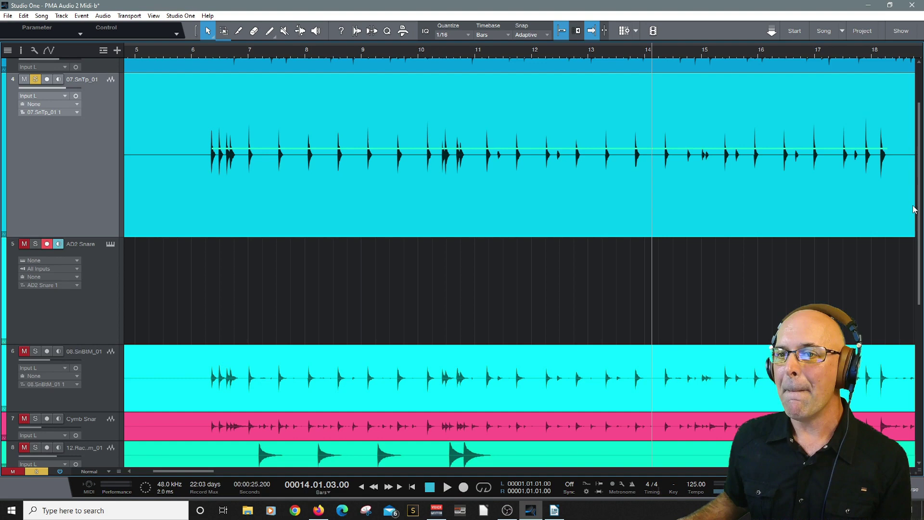
Step: Drop the snare top event onto AD2 Snare as MIDI and load Addictive Drums 2 there
key(f)
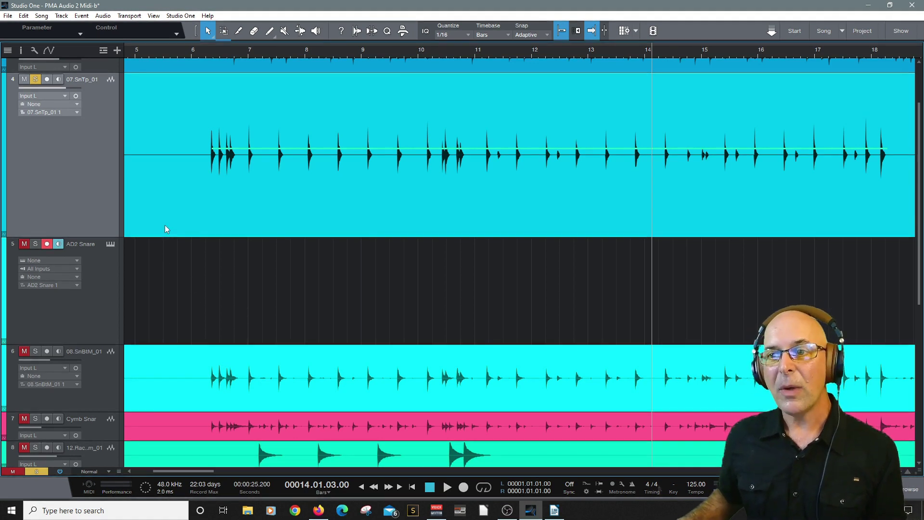
drag(165, 224, 159, 272)
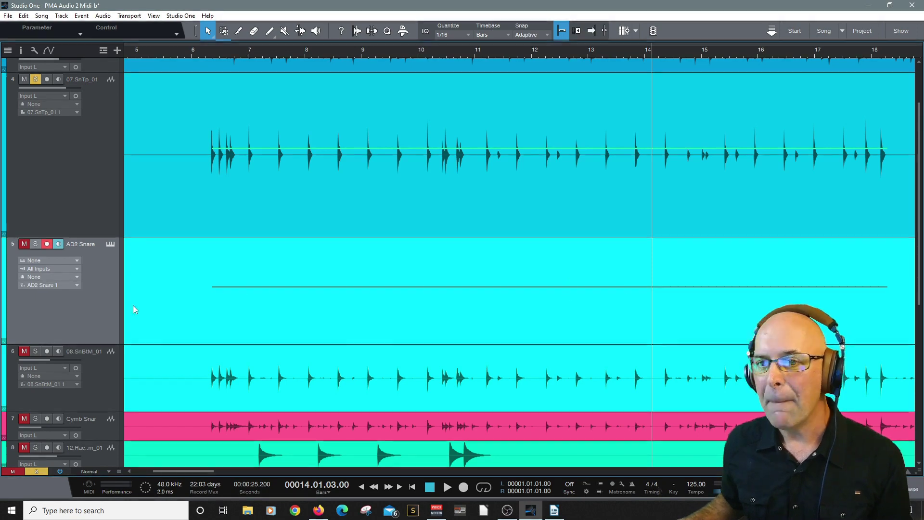
scroll(149, 245, down, 4)
scroll(155, 206, up, 3)
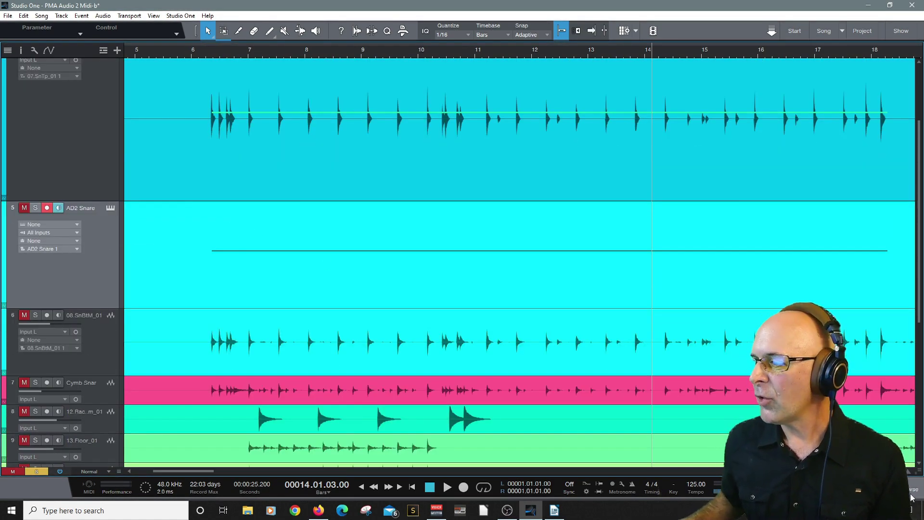
key(F5)
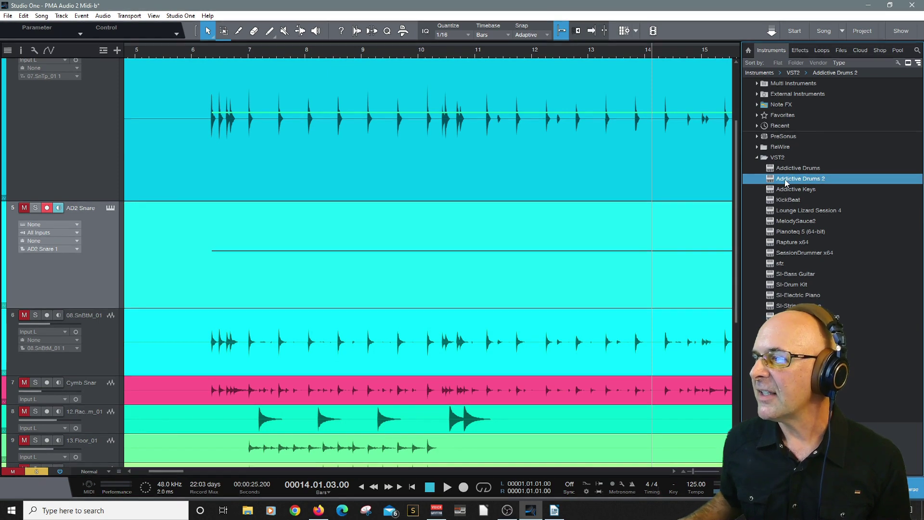
drag(784, 180, 80, 236)
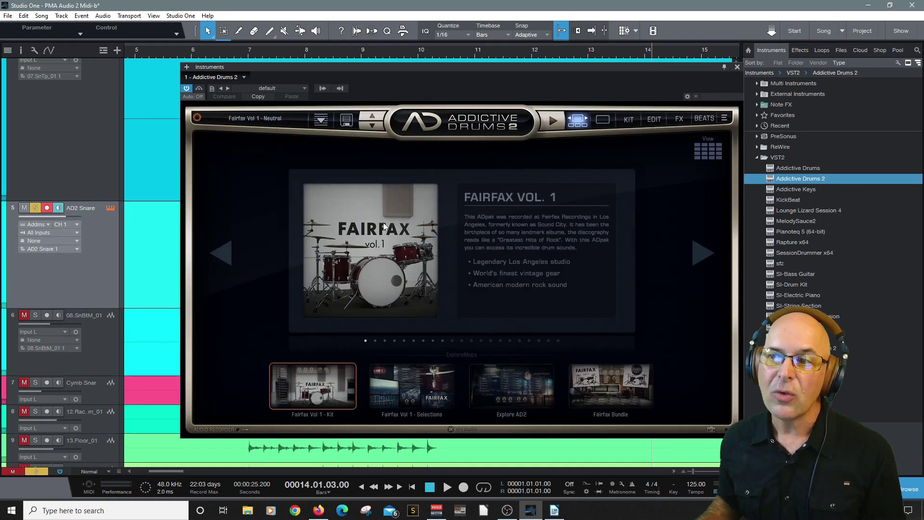
Step: Audition snares in the Addictive Drums 2 kit and settle on the Ludwig Supraphonic 400
click(628, 119)
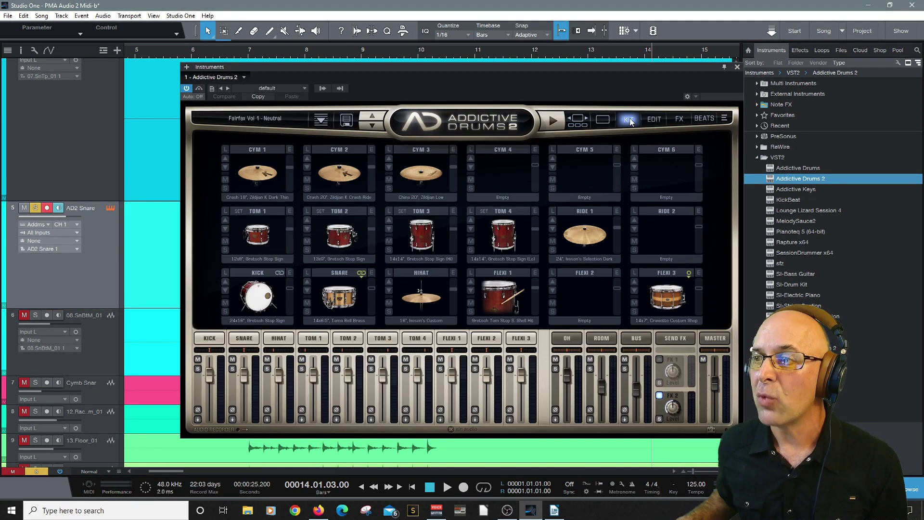
click(332, 302)
click(332, 302)
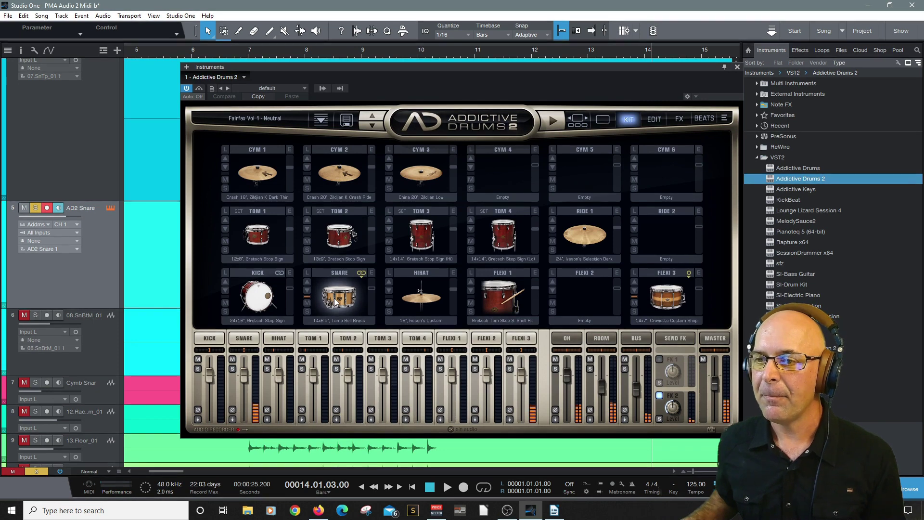
click(332, 302)
click(307, 281)
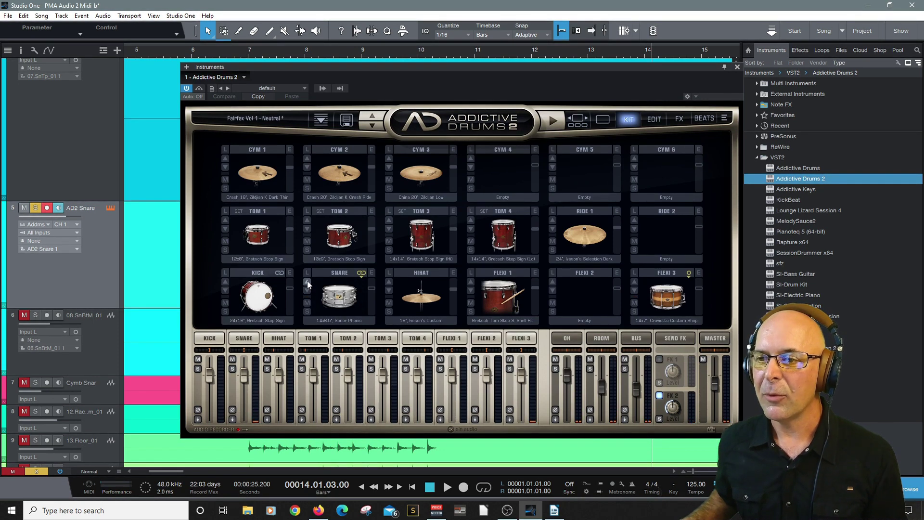
click(330, 292)
click(307, 281)
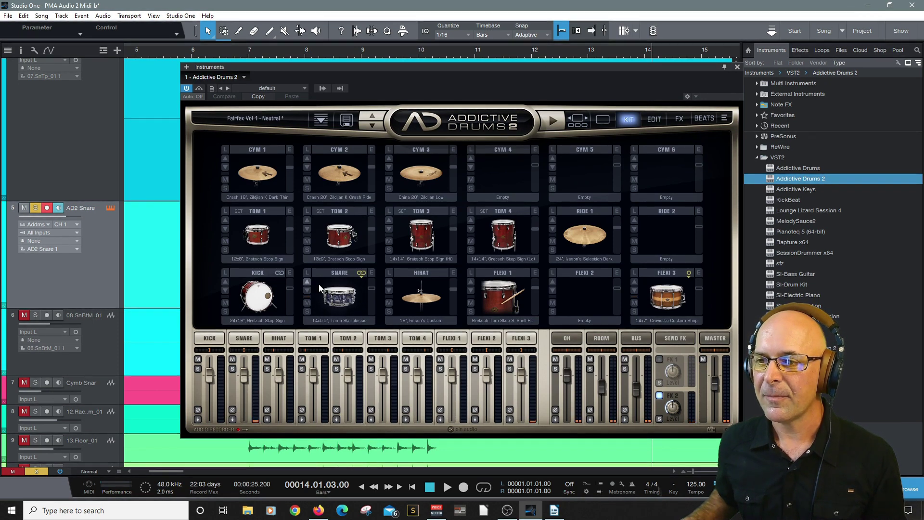
click(327, 291)
click(307, 281)
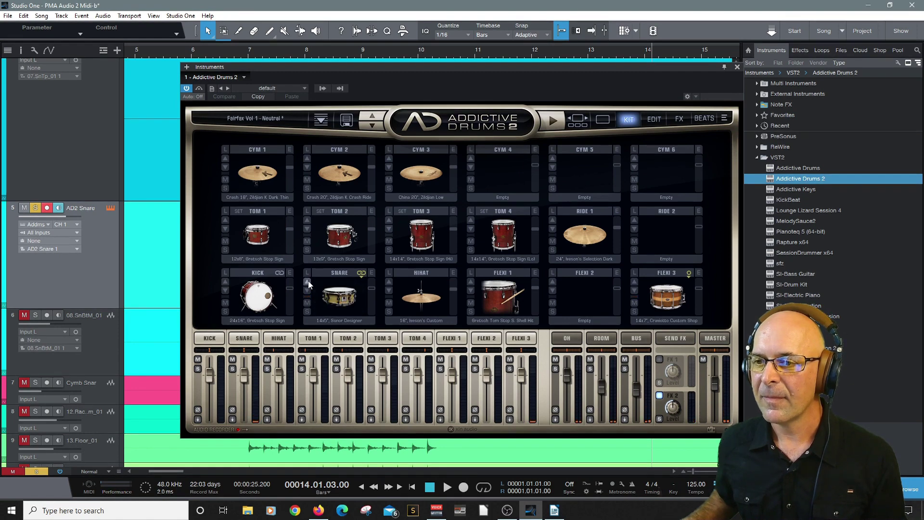
click(342, 296)
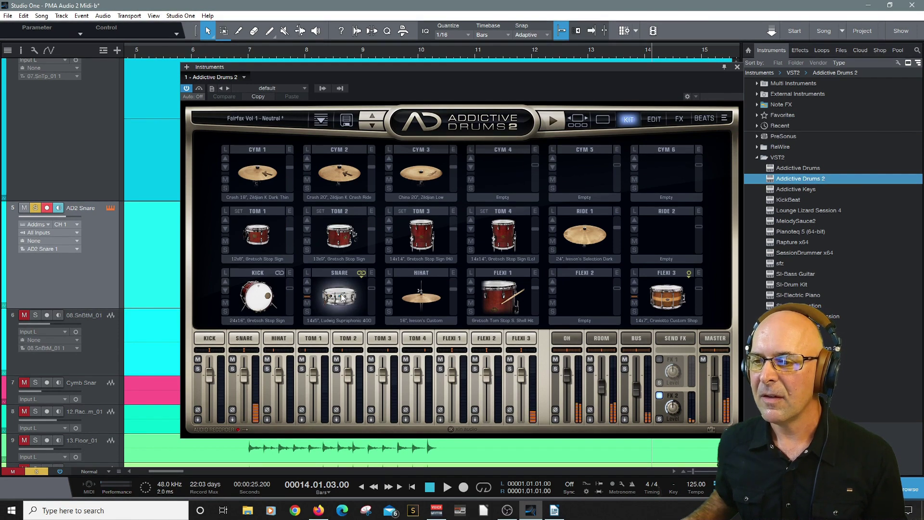
click(342, 297)
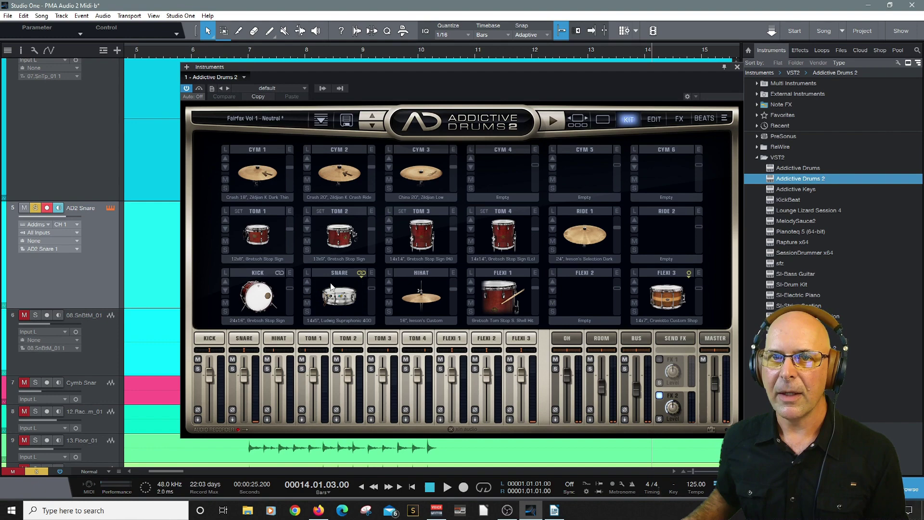
click(736, 68)
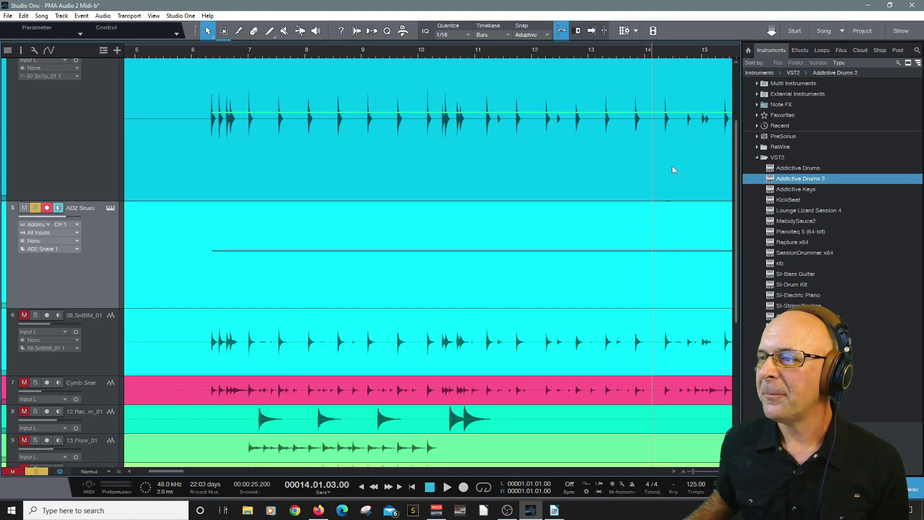
Step: Open the AD2 Snare MIDI part, set the playhead to bar 6.2, and use the piano keyboard layout
click(921, 492)
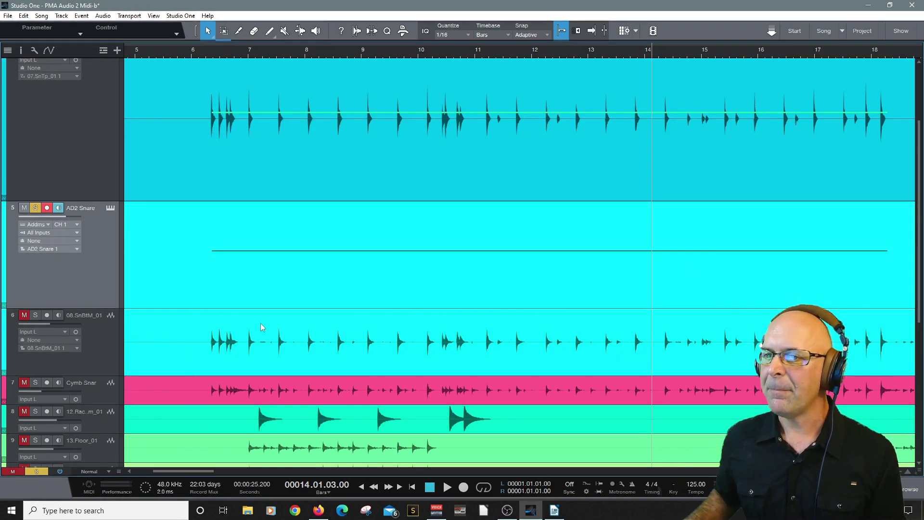
scroll(146, 209, down, 3)
double_click(226, 223)
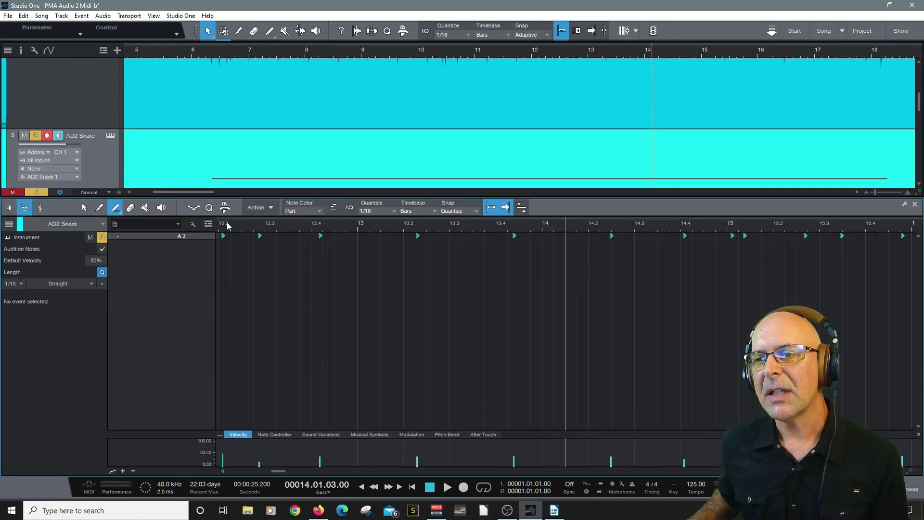
click(413, 487)
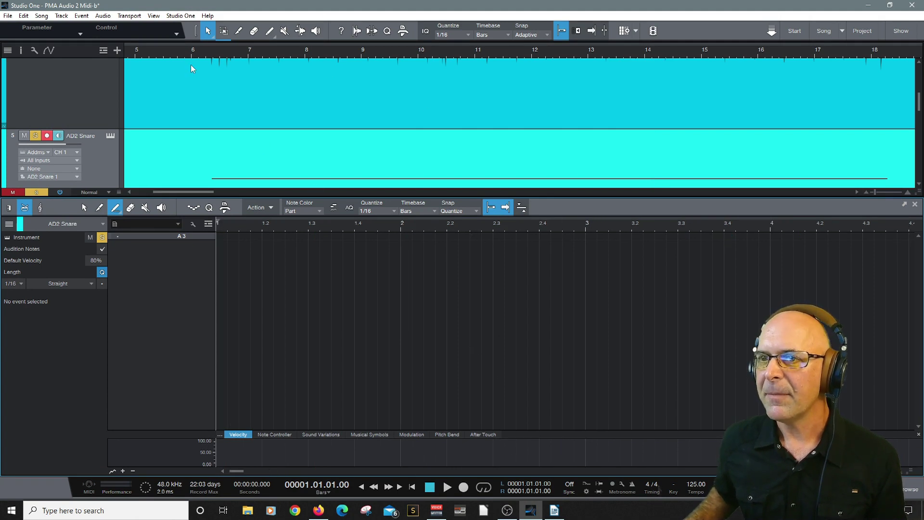
click(209, 52)
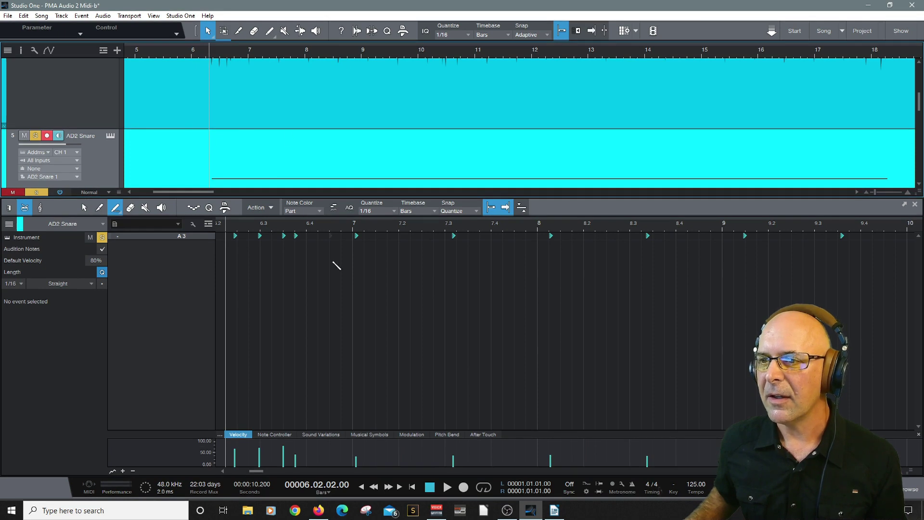
click(9, 207)
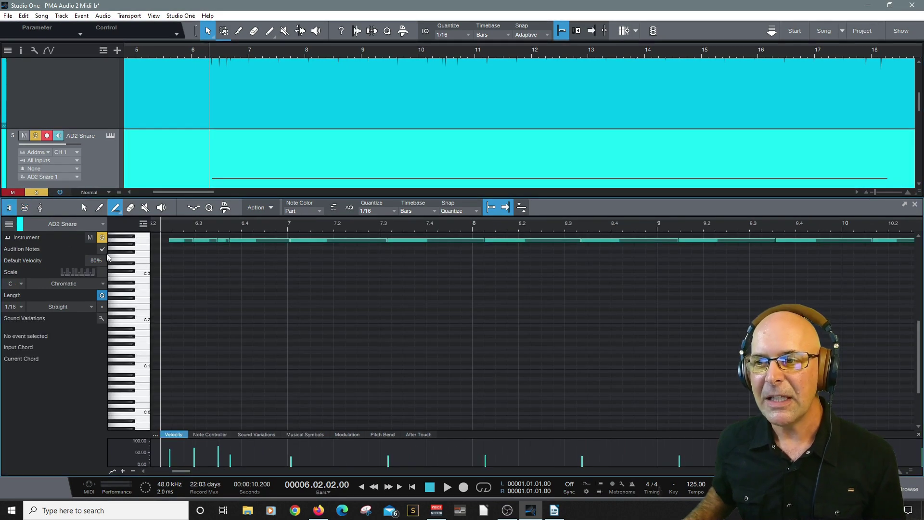
Step: Play the snare notes with the Addictive Drums 2 instrument window showing
scroll(220, 274, up, 5)
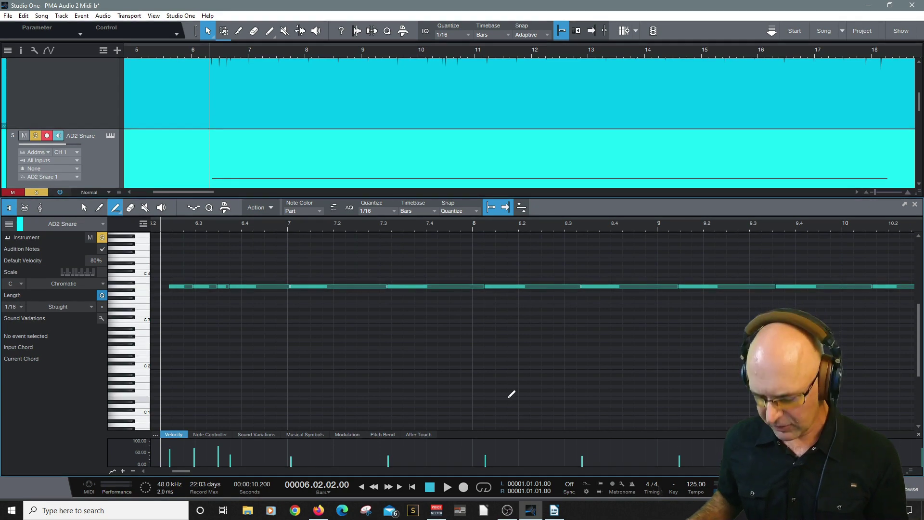
key(space)
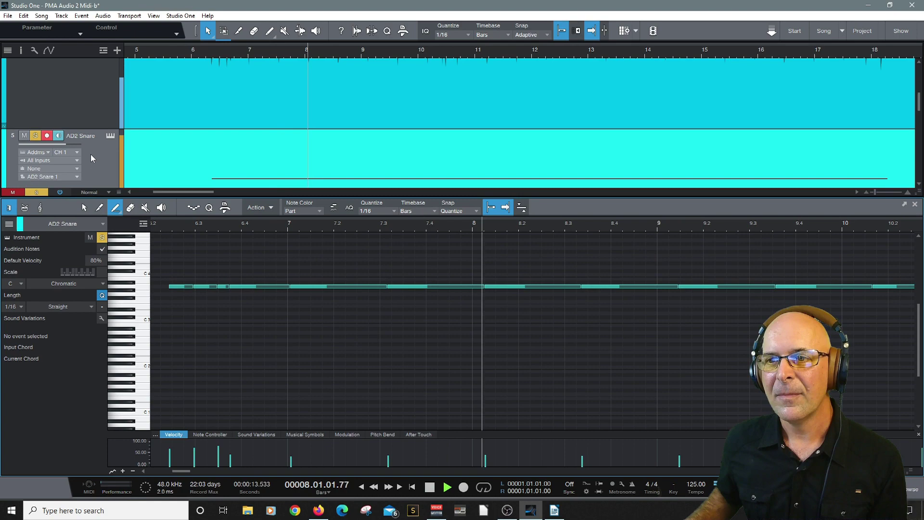
click(109, 137)
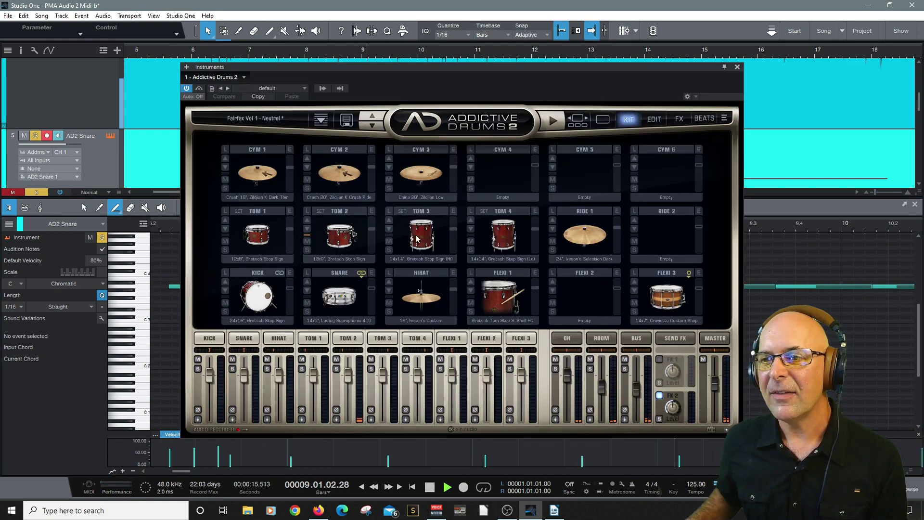
key(space)
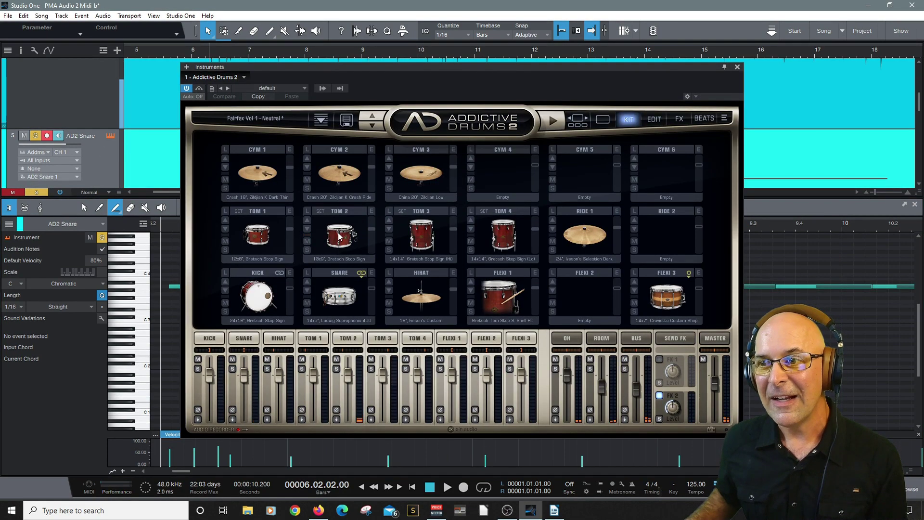
click(340, 236)
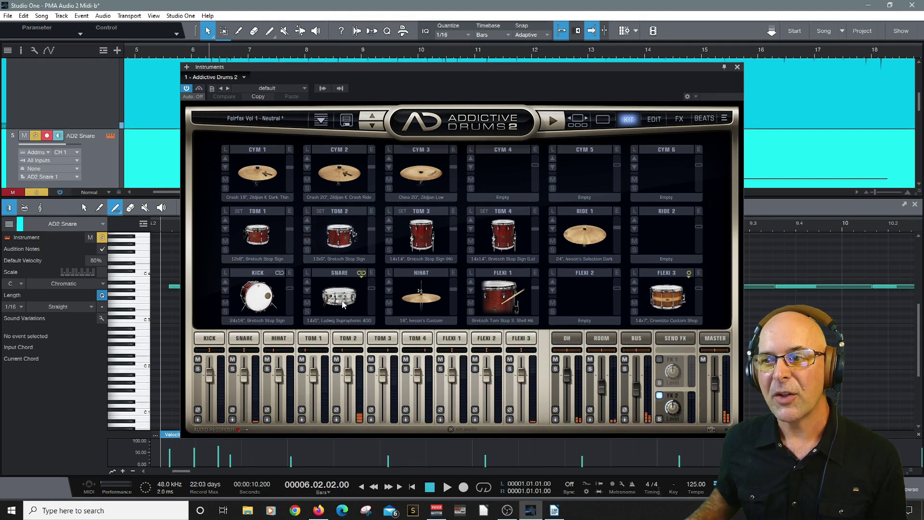
Step: With the Arrow tool, select and add a short A3 note, toggling note auditioning off and on
click(737, 68)
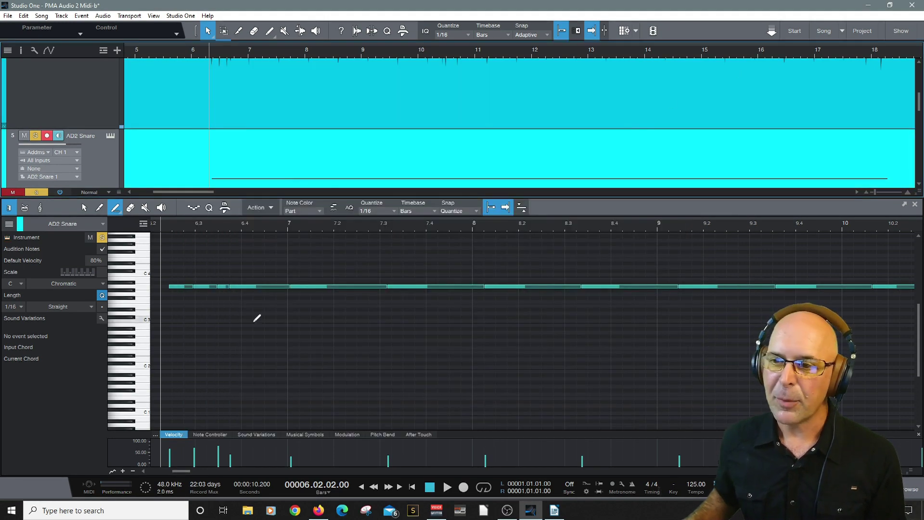
click(85, 207)
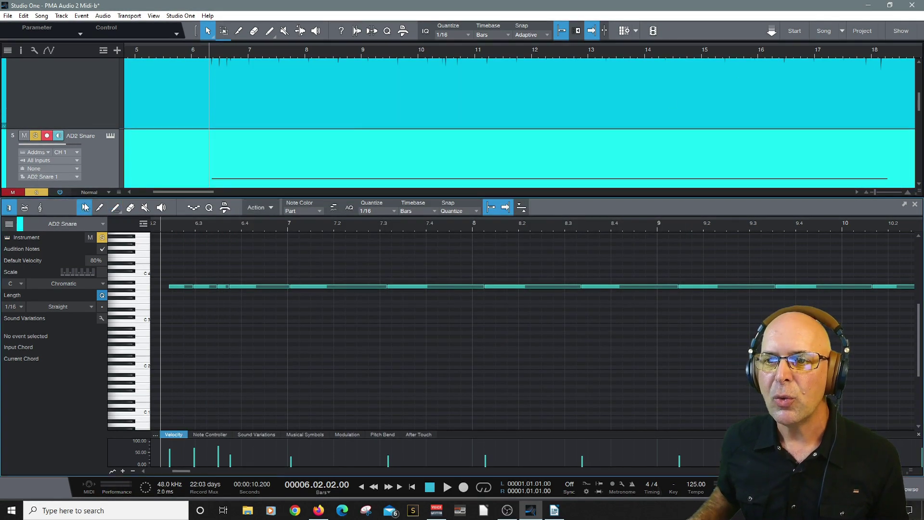
click(183, 287)
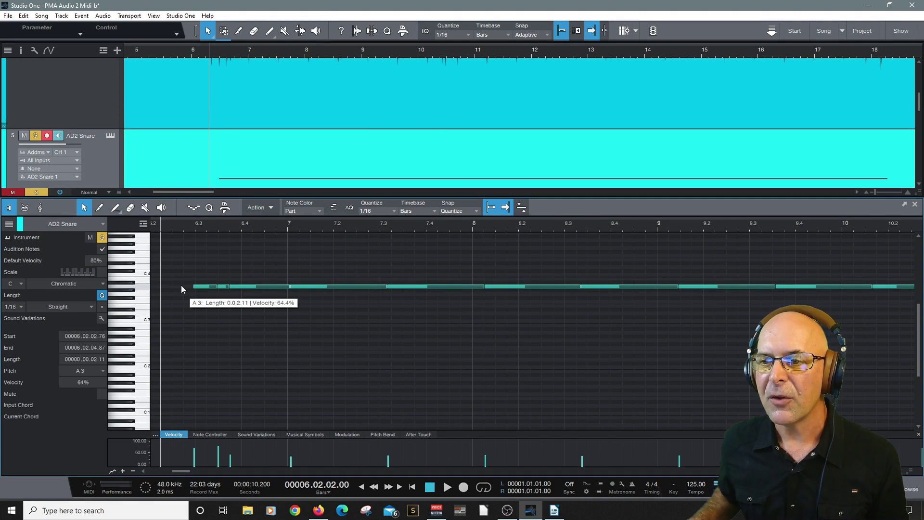
alt+click(181, 284)
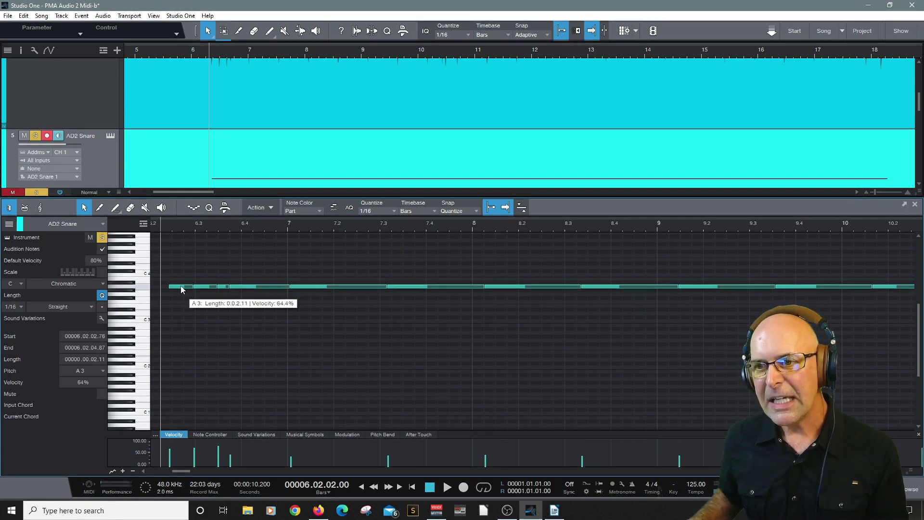
click(181, 286)
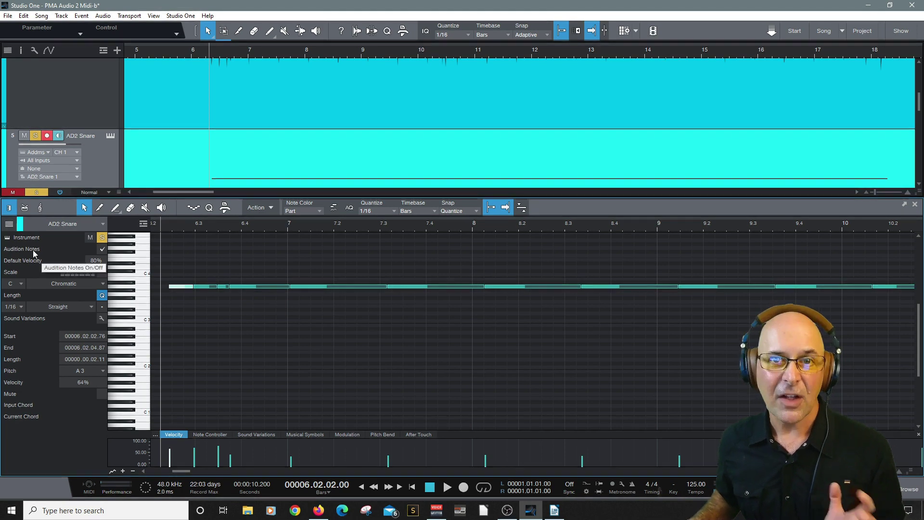
click(102, 249)
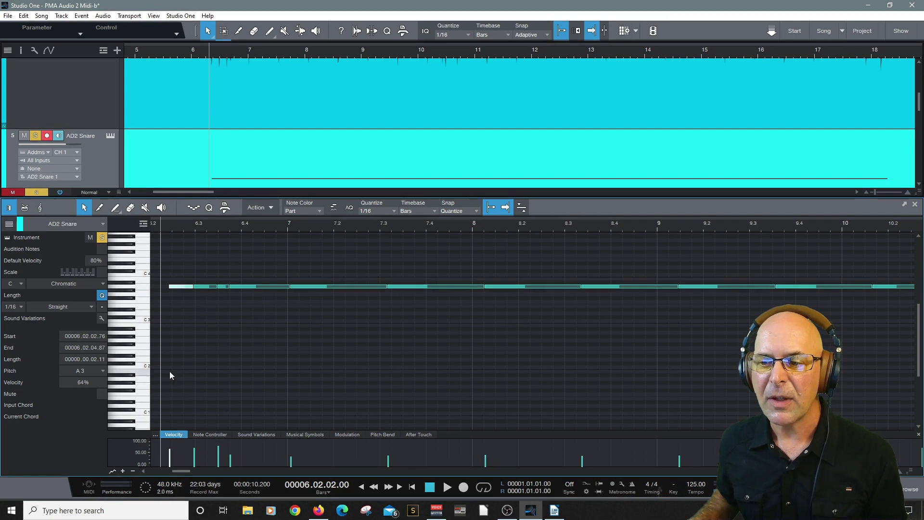
mouse_move(195, 455)
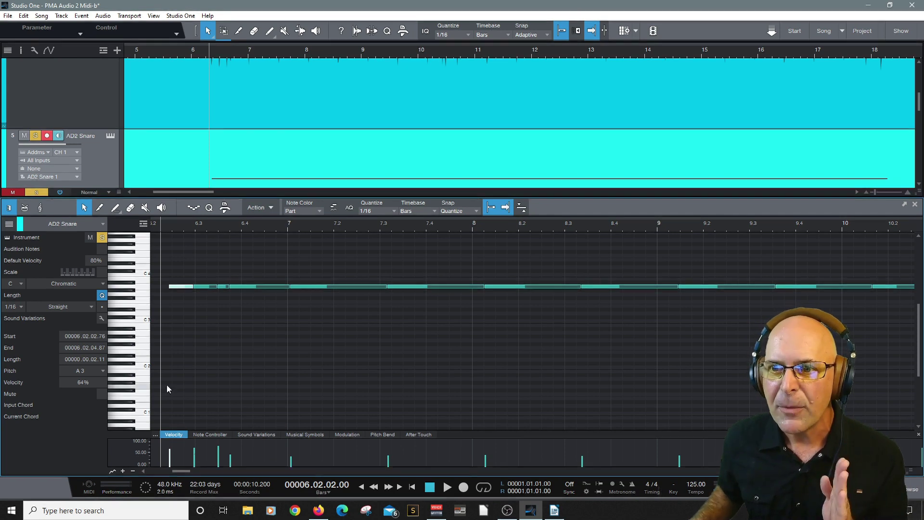
click(101, 249)
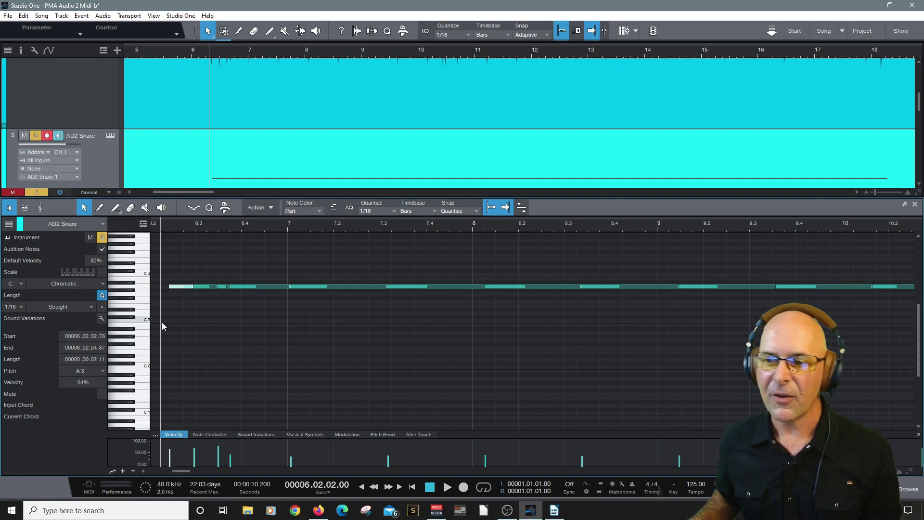
Step: Select all snare notes, move them from A3 down to G1, and play them back
key(ctrl+a)
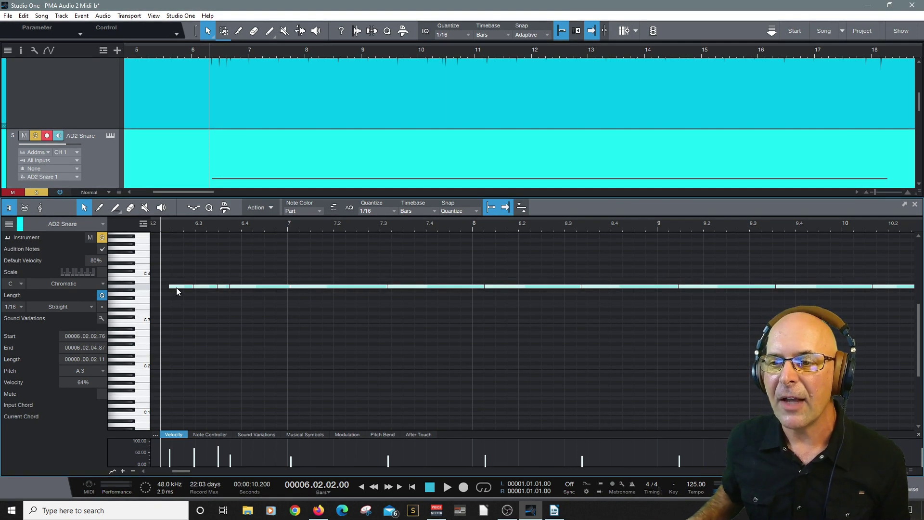
drag(176, 288, 178, 389)
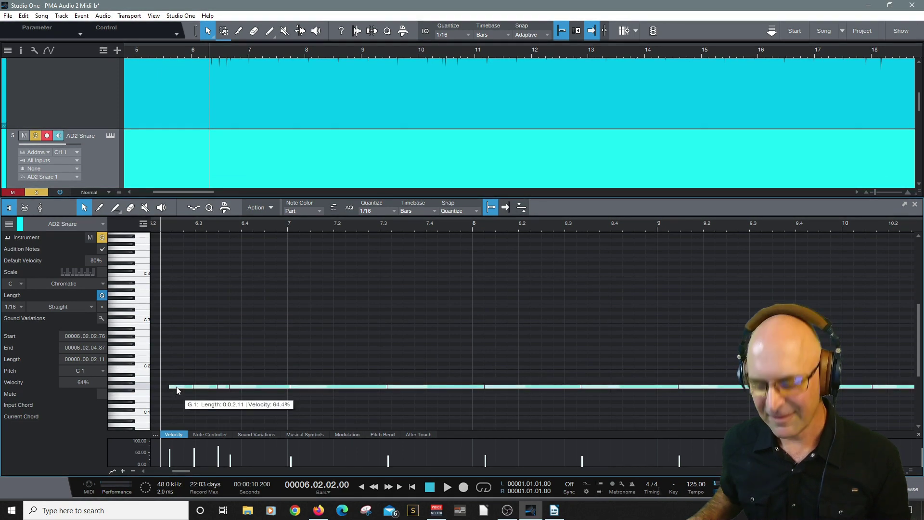
key(space)
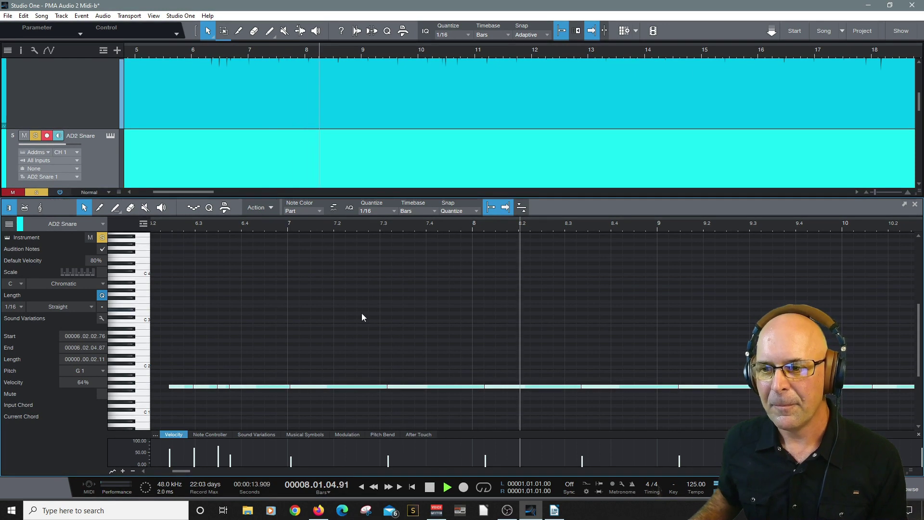
drag(618, 431, 599, 352)
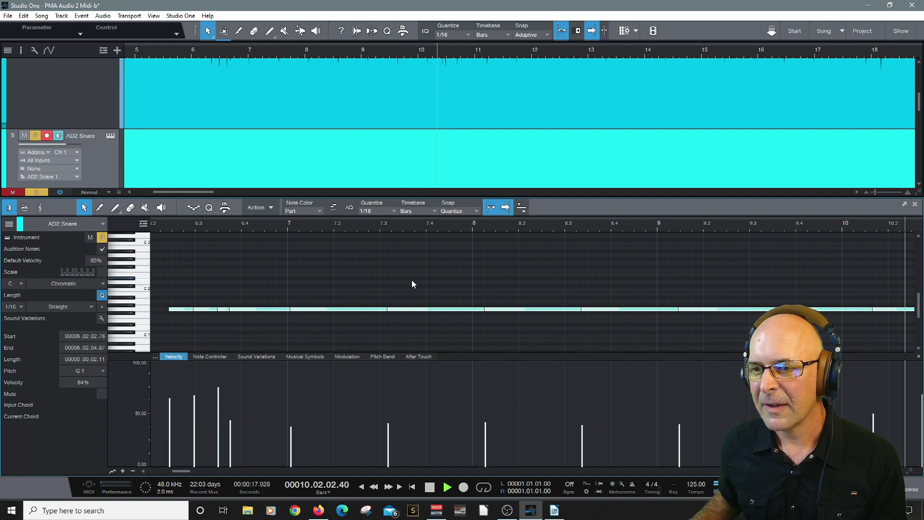
scroll(409, 277, down, 1)
key(space)
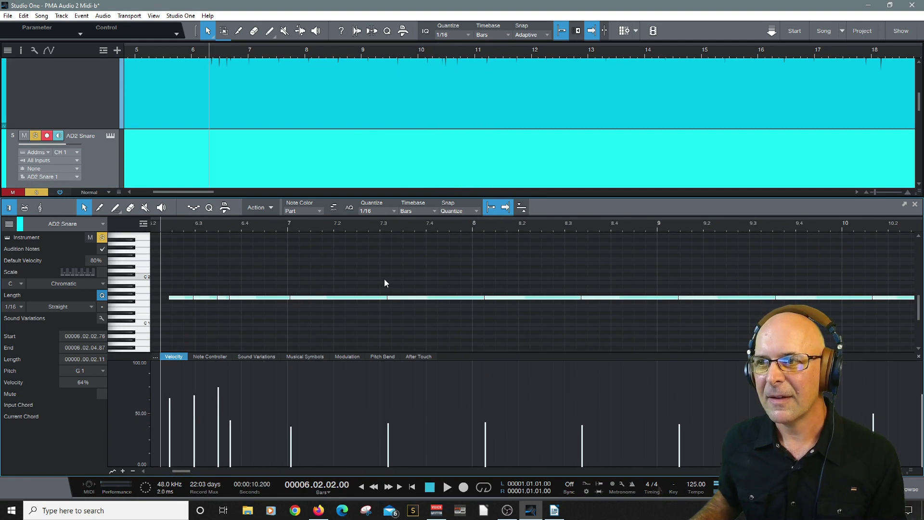
Step: Close the note editor and compare the drums with AD2 Snare muted and unmuted
click(914, 205)
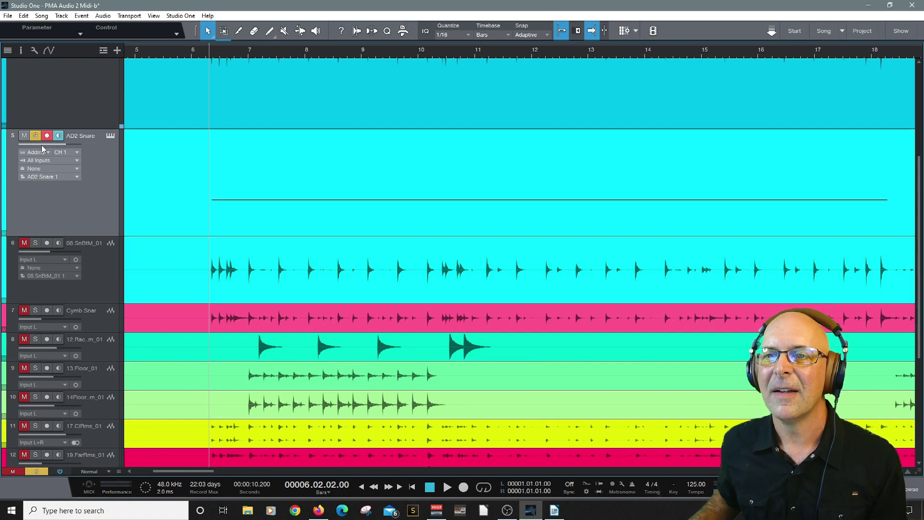
key(s)
key(m)
key(space)
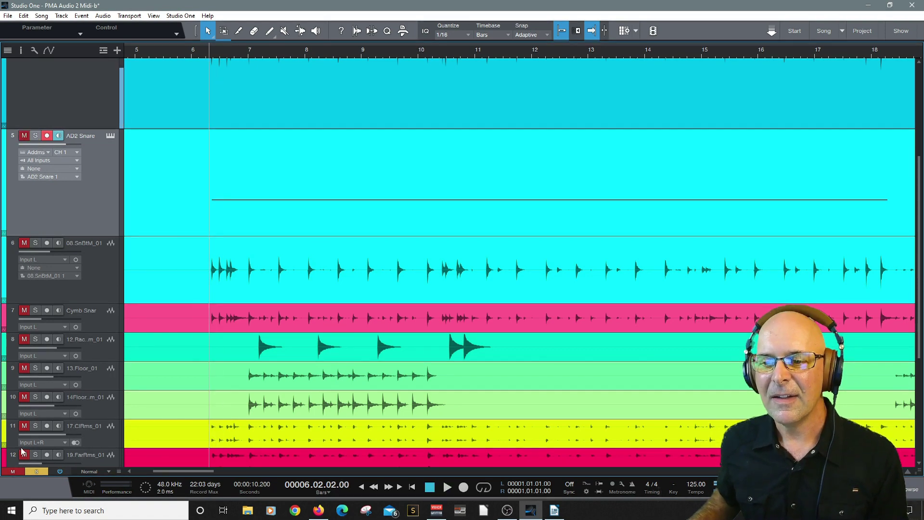
click(31, 471)
key(space)
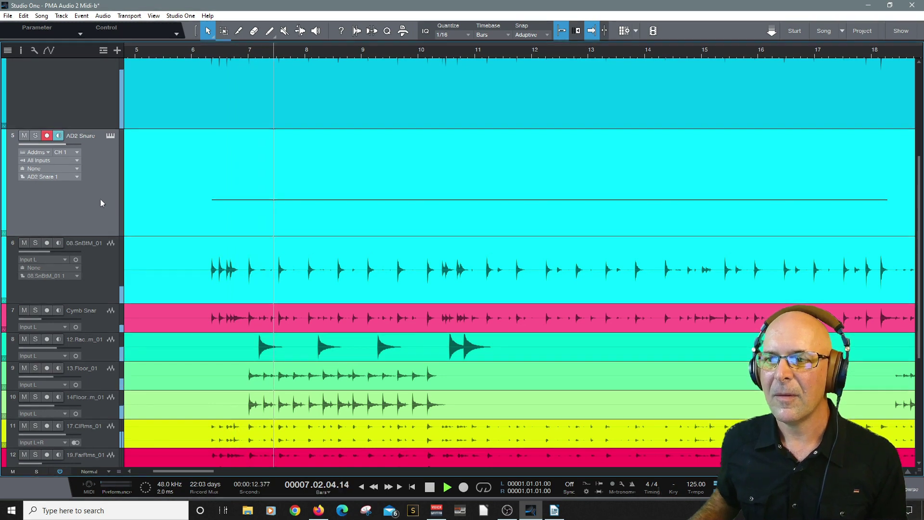
Step: Raise the AD2 Snare volume to +2.9, then mute it and play again to compare
drag(61, 143, 65, 143)
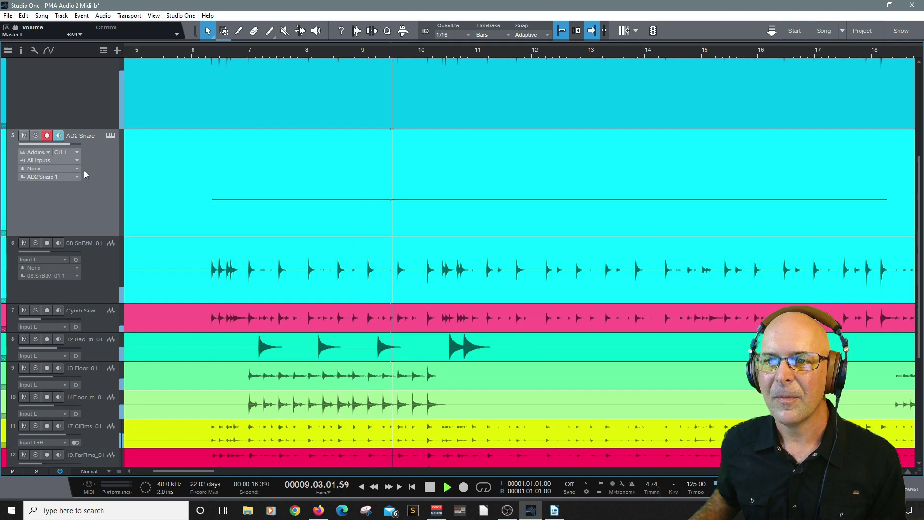
key(space)
click(22, 137)
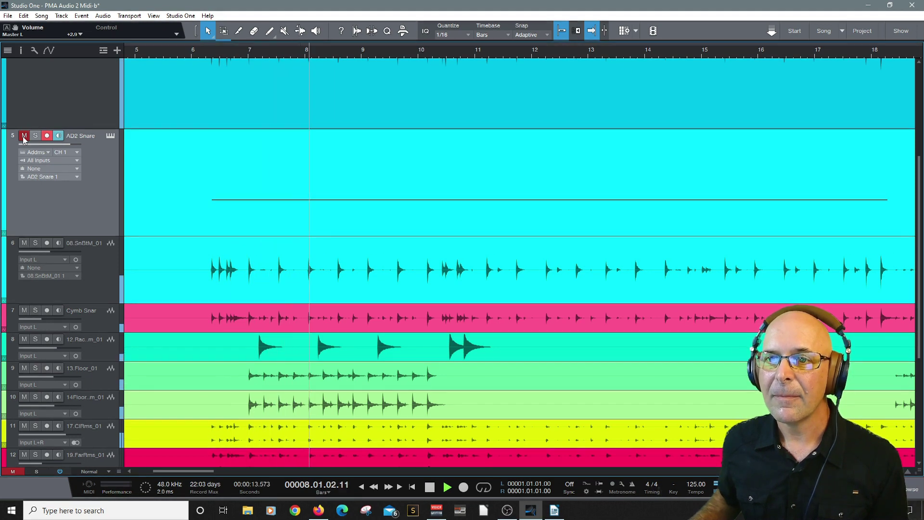
key(space)
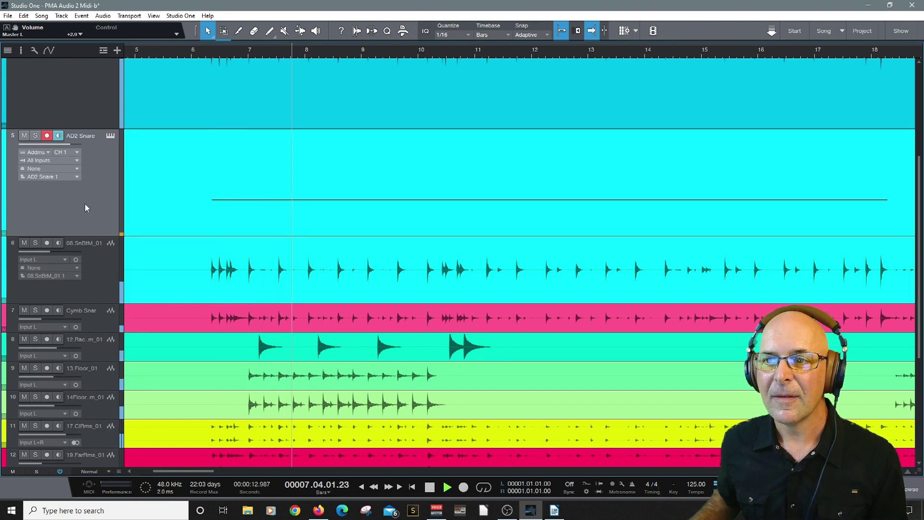
key(space)
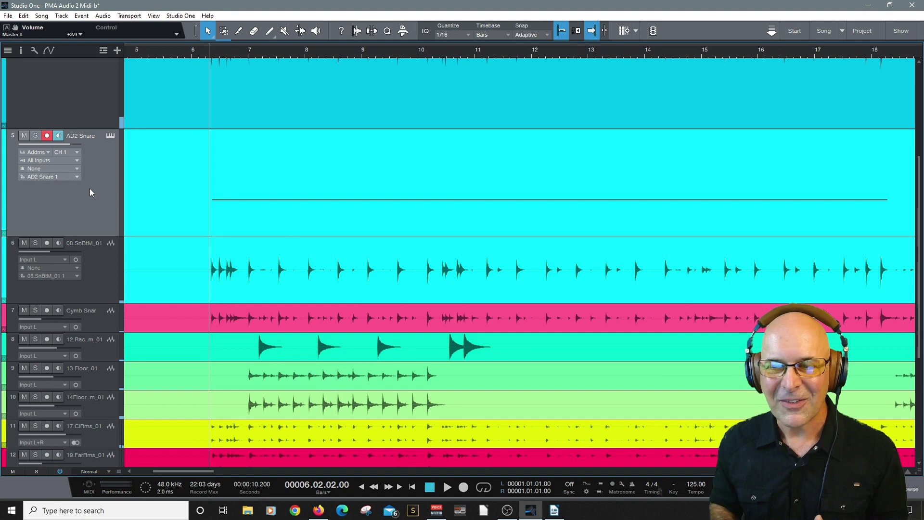
Step: Open the AD2 Snare part with its Velocity lane, zoomed out to show the whole part
double_click(170, 189)
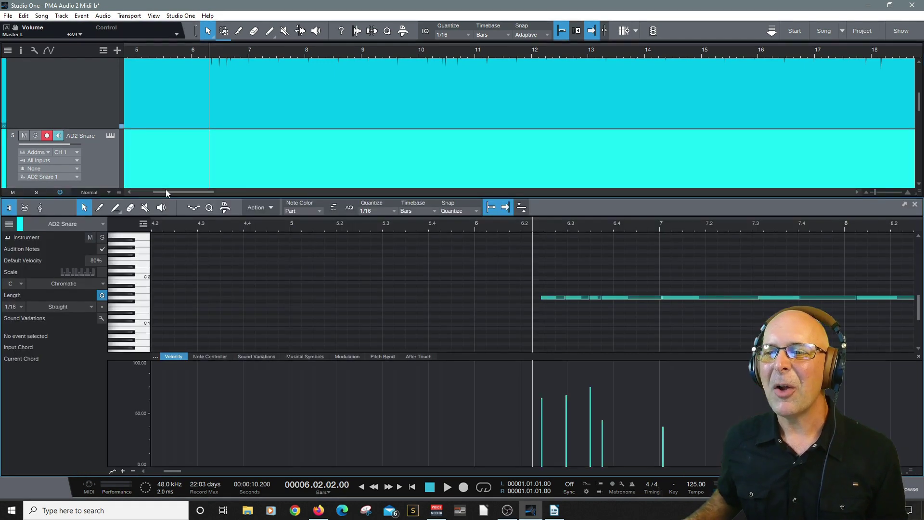
drag(174, 469, 182, 470)
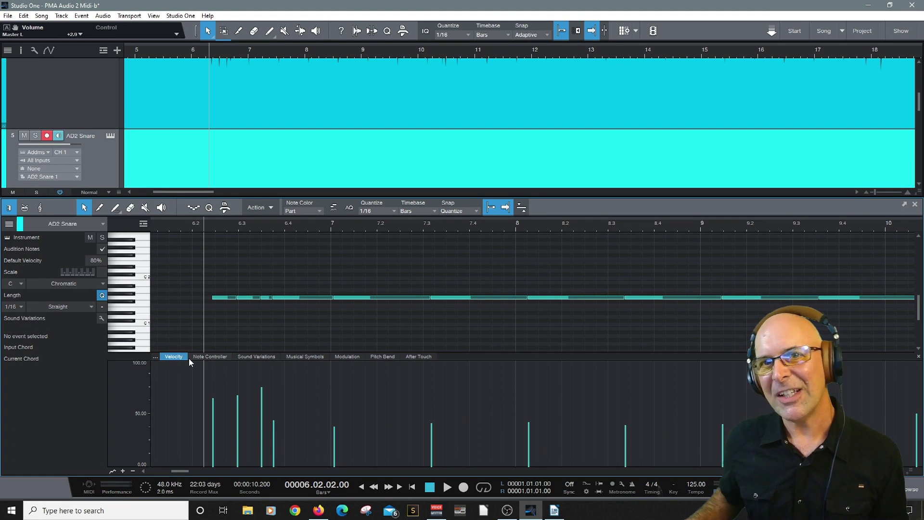
click(180, 221)
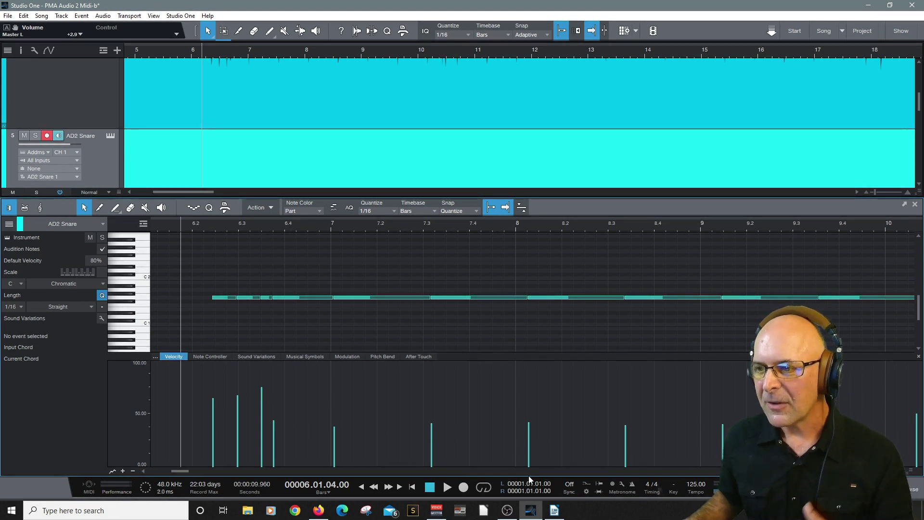
key(w)
key(w)
key(w)
key(w)
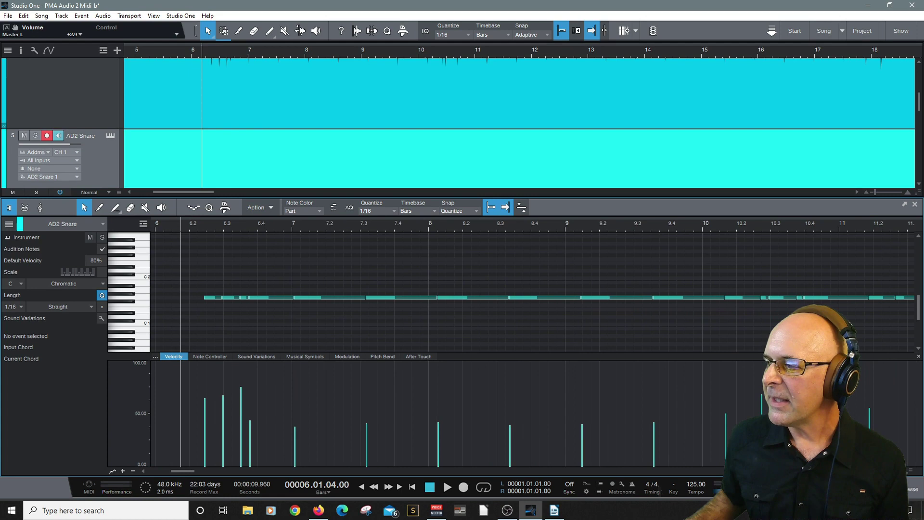
key(w)
key(w)
key(w)
key(w)
key(w)
key(w)
key(w)
key(w)
key(w)
key(w)
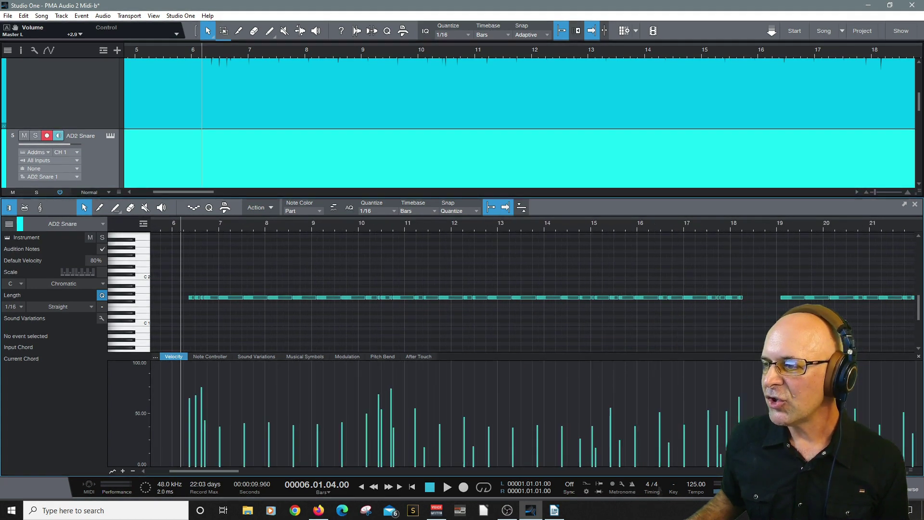
key(w)
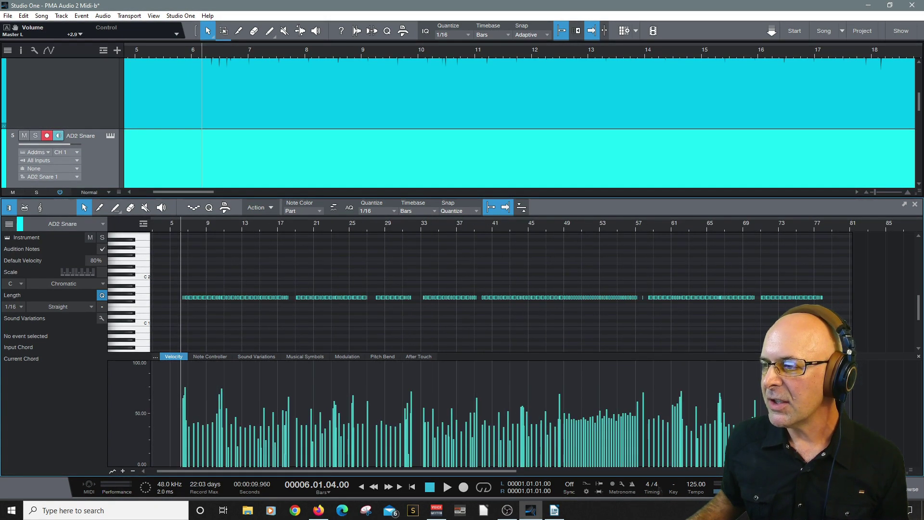
click(118, 210)
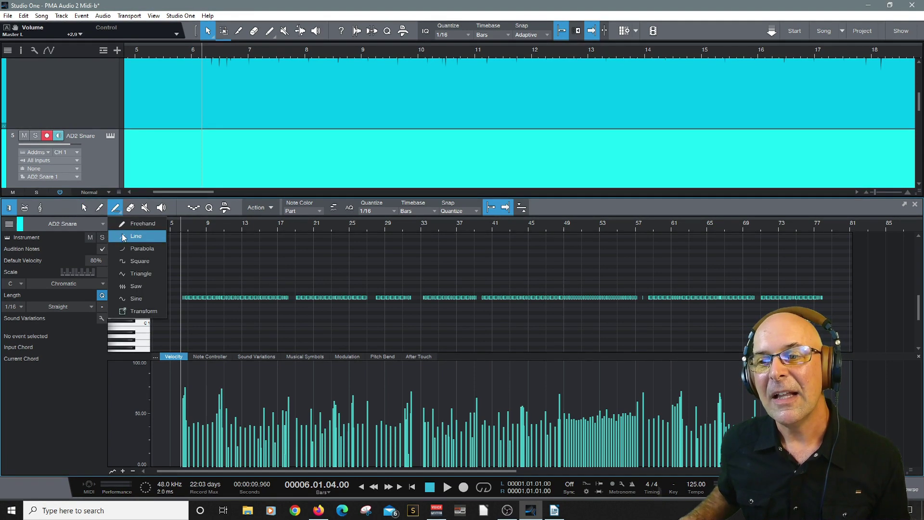
click(122, 234)
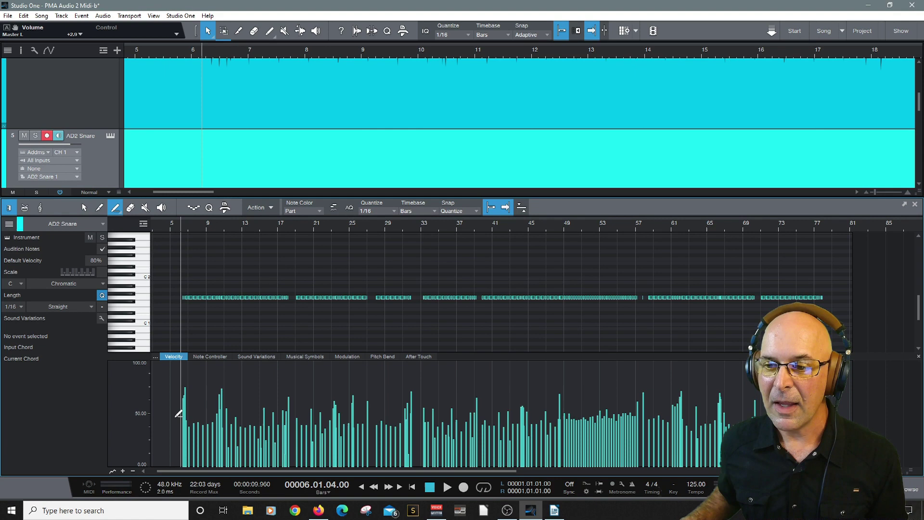
drag(750, 421, 818, 418)
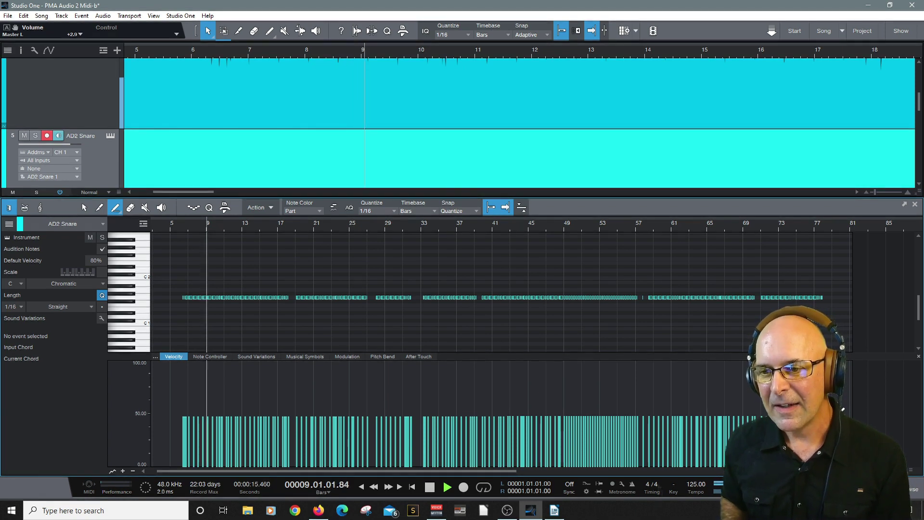
key(space)
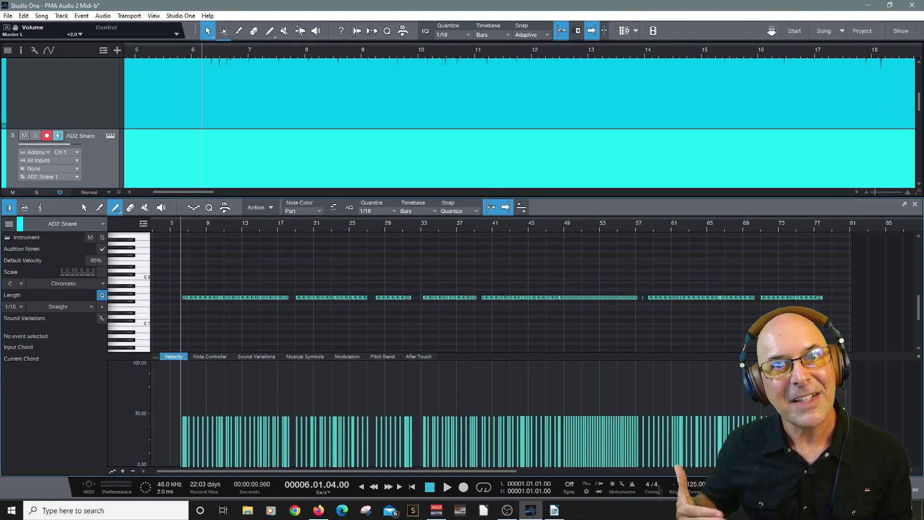
key(shift+h)
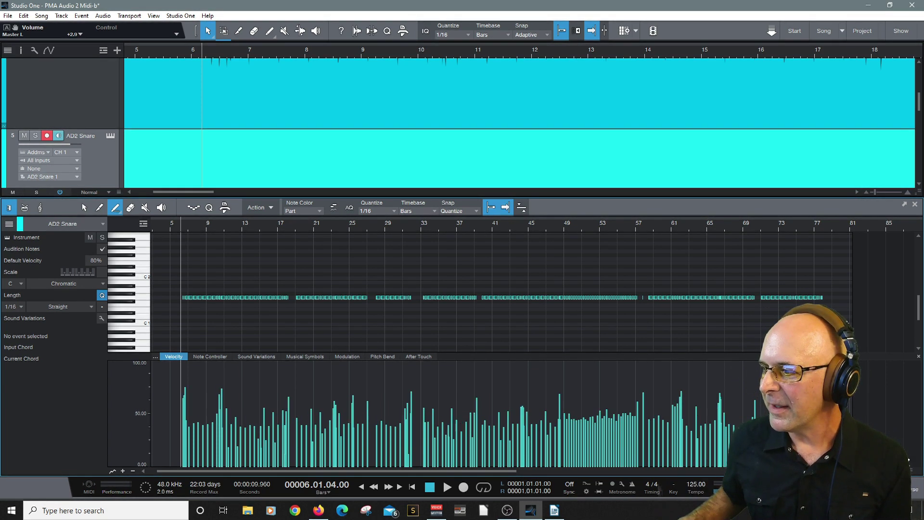
Step: Zoom in on the opening bars and ramp up the velocities of the first four snare hits
key(e)
key(e)
key(e)
key(e)
key(e)
key(e)
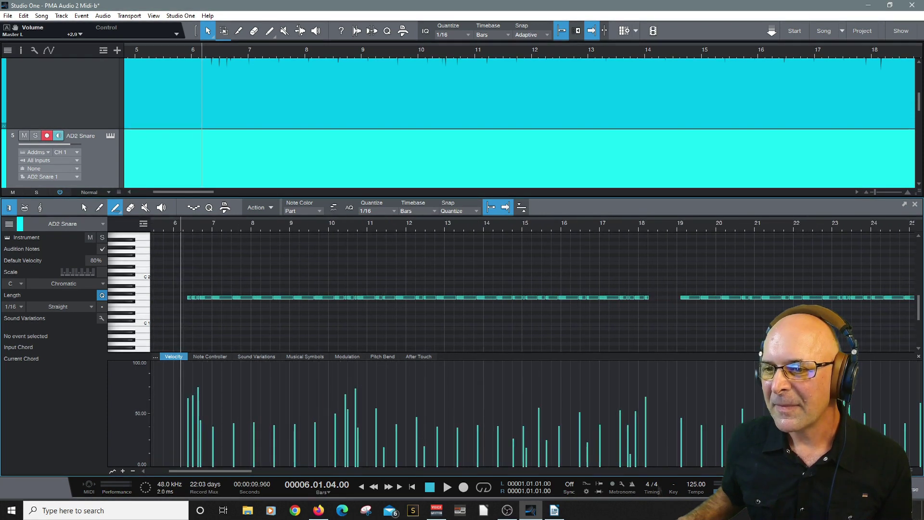
key(e)
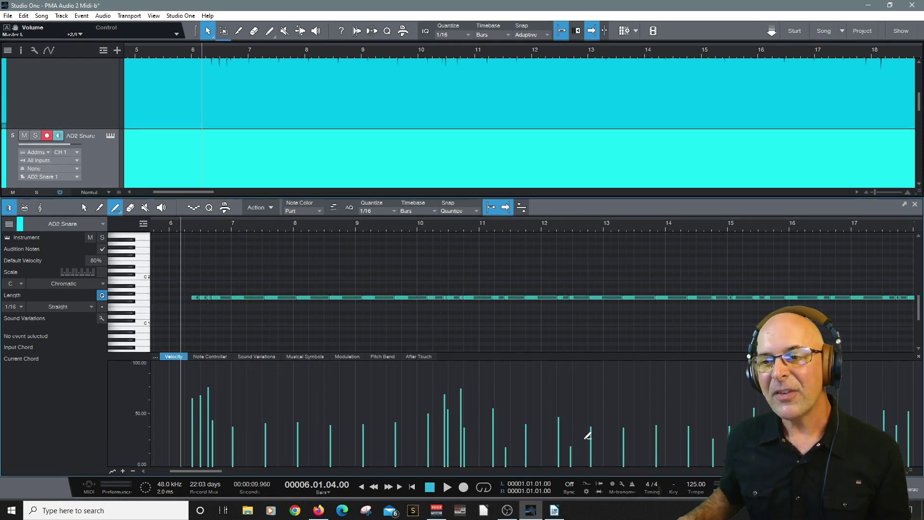
key(e)
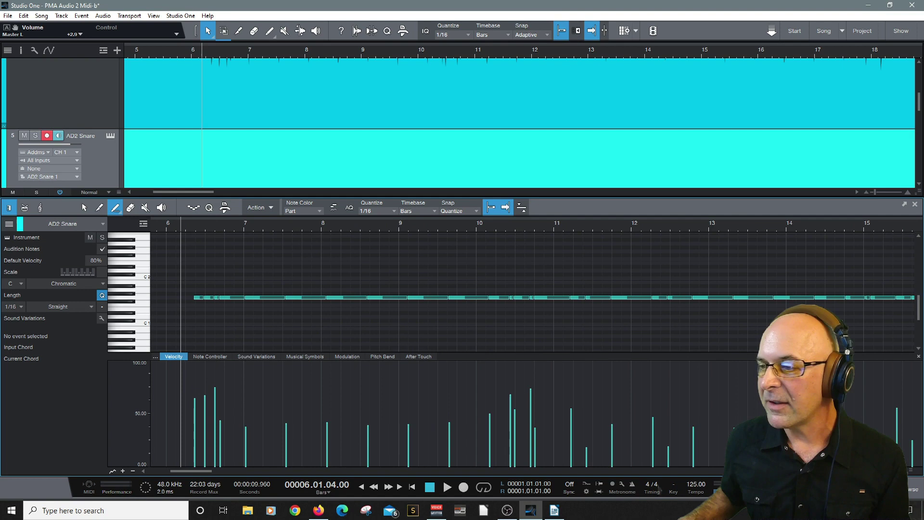
key(e)
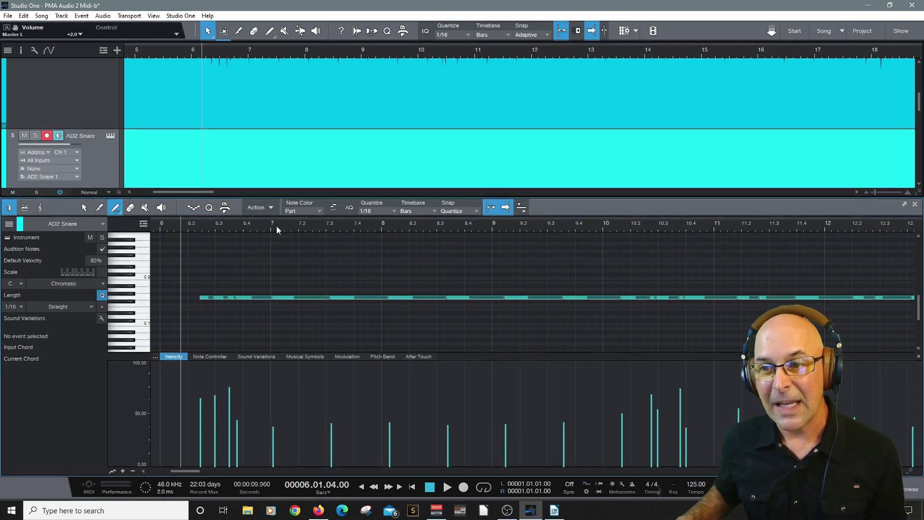
drag(255, 364, 258, 361)
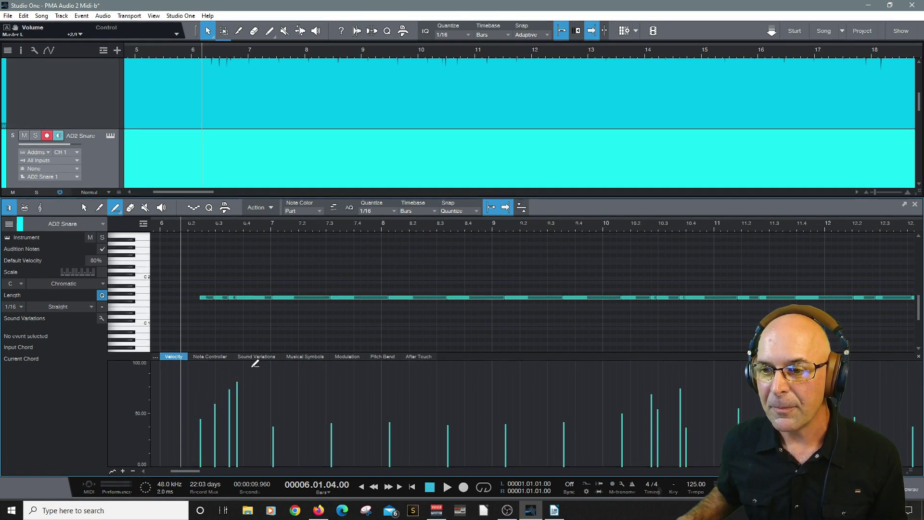
key(space)
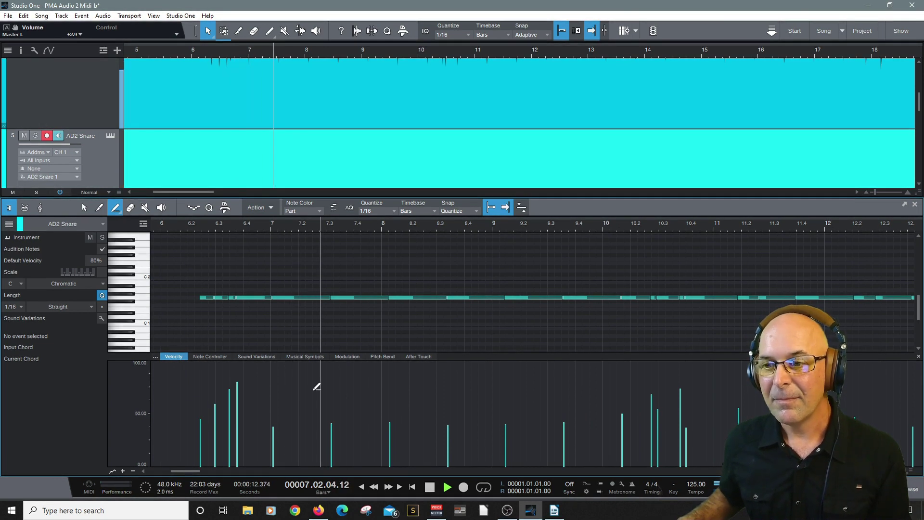
key(space)
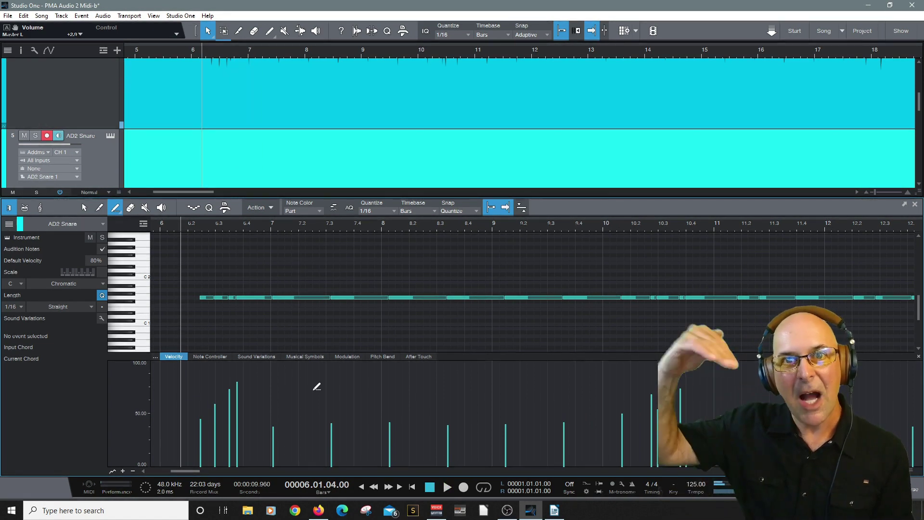
key(space)
key(space)
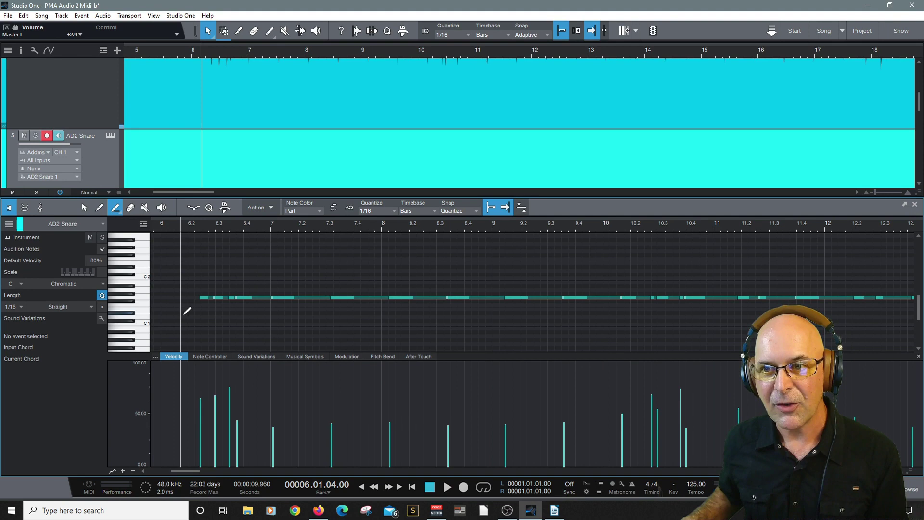
Step: Redraw a rising Line-tool velocity ramp over the opening hits, auditioning each attempt
drag(171, 447, 191, 433)
drag(255, 374, 257, 373)
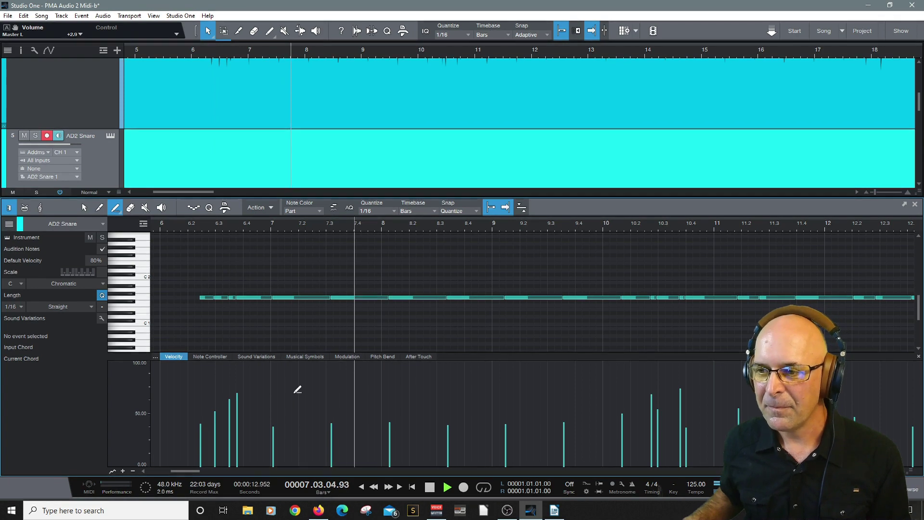
key(space)
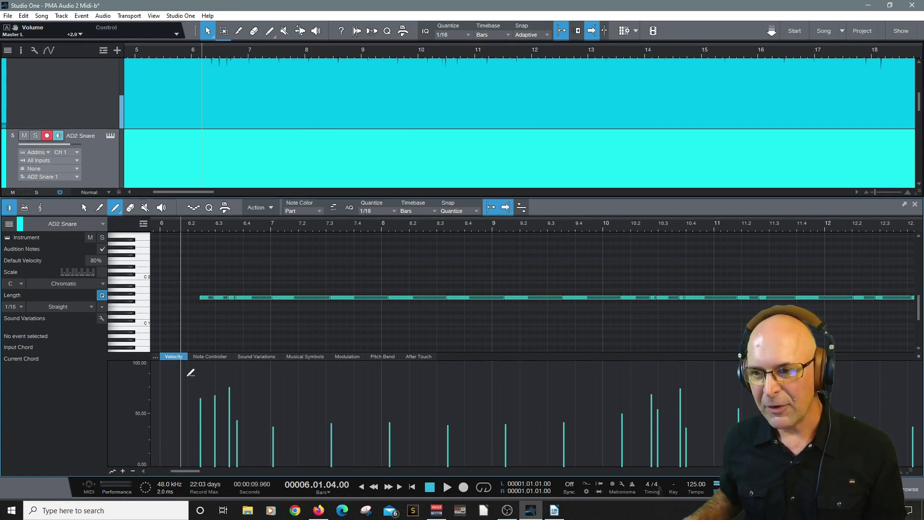
drag(182, 386, 255, 450)
key(space)
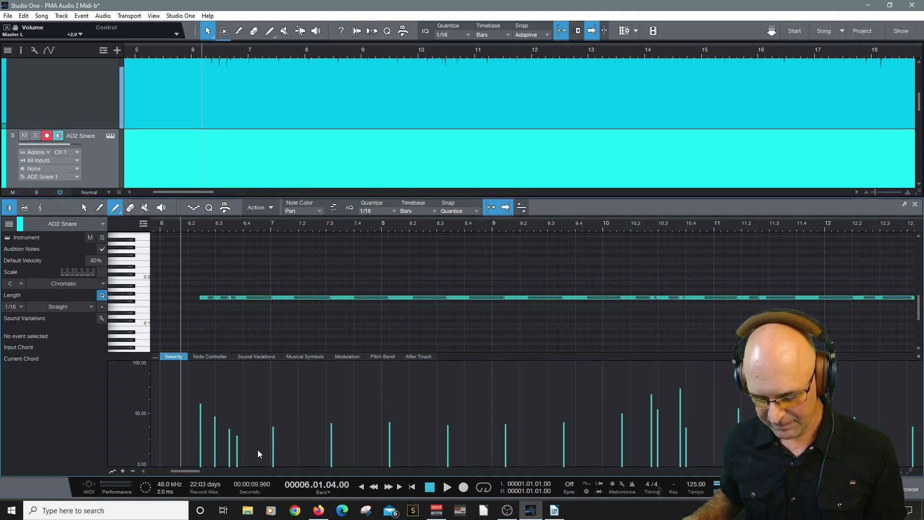
mouse_move(188, 430)
mouse_down()
mouse_move(248, 375)
mouse_move(267, 380)
mouse_up()
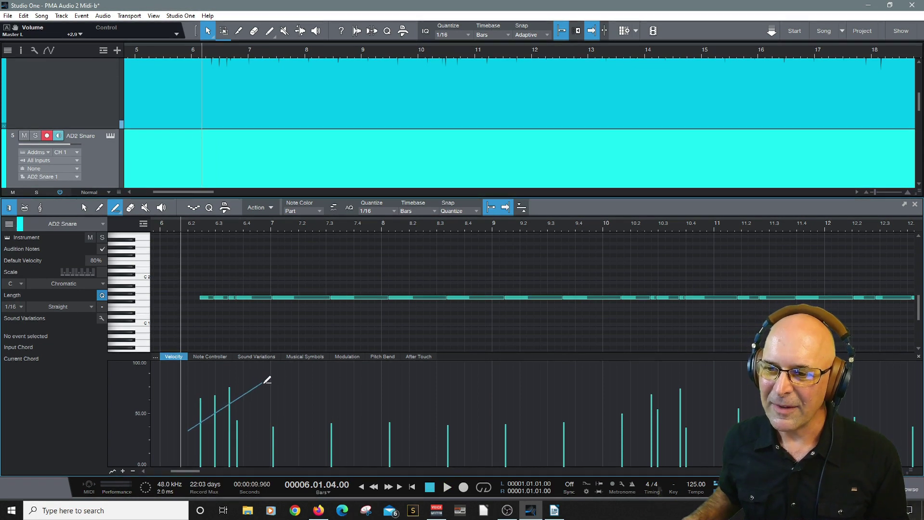
key(space)
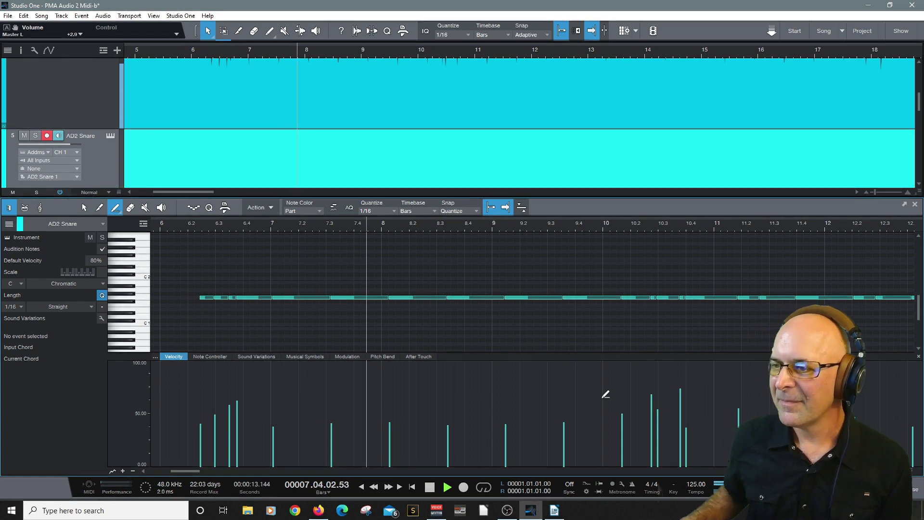
key(space)
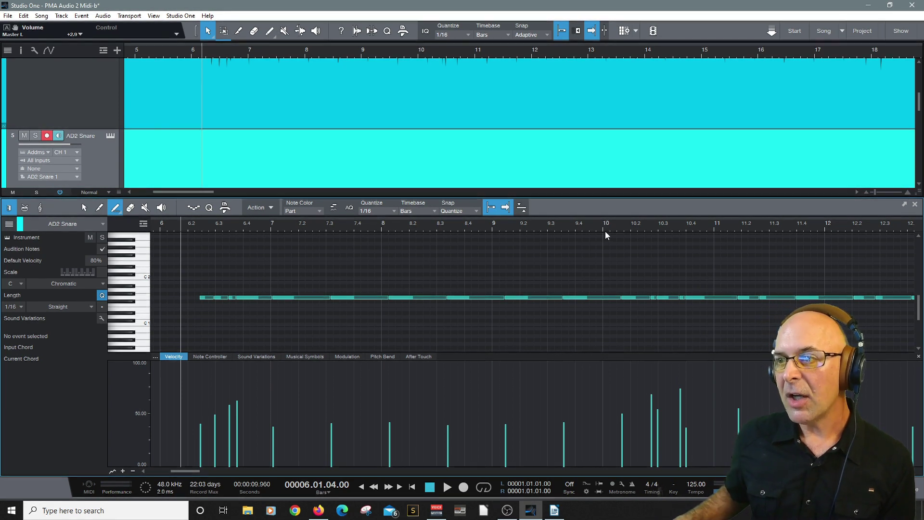
Step: Raise the velocities of several snare hits near bar 10
click(573, 223)
key(space)
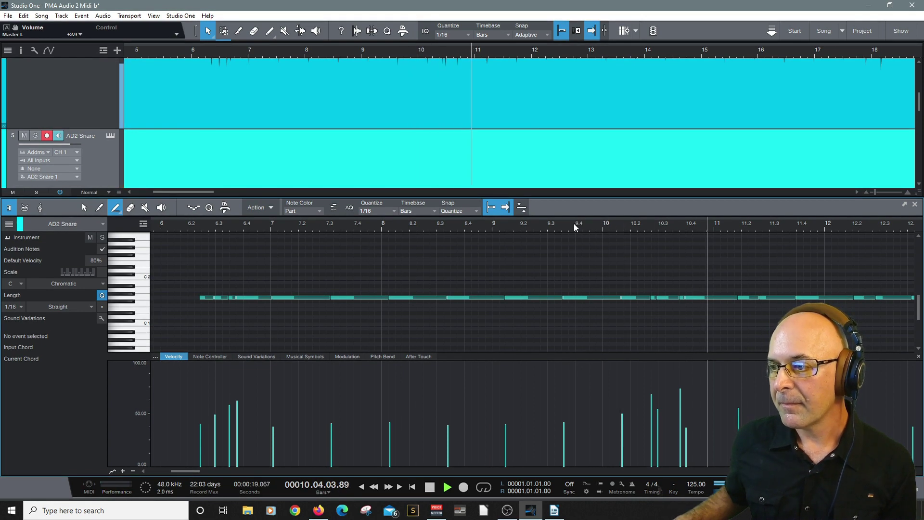
key(space)
drag(638, 404, 692, 397)
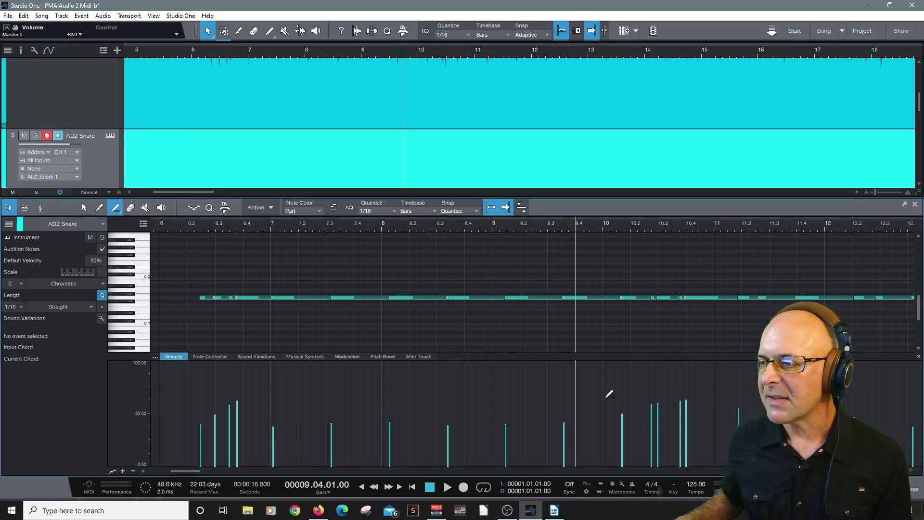
key(w)
key(w)
key(w)
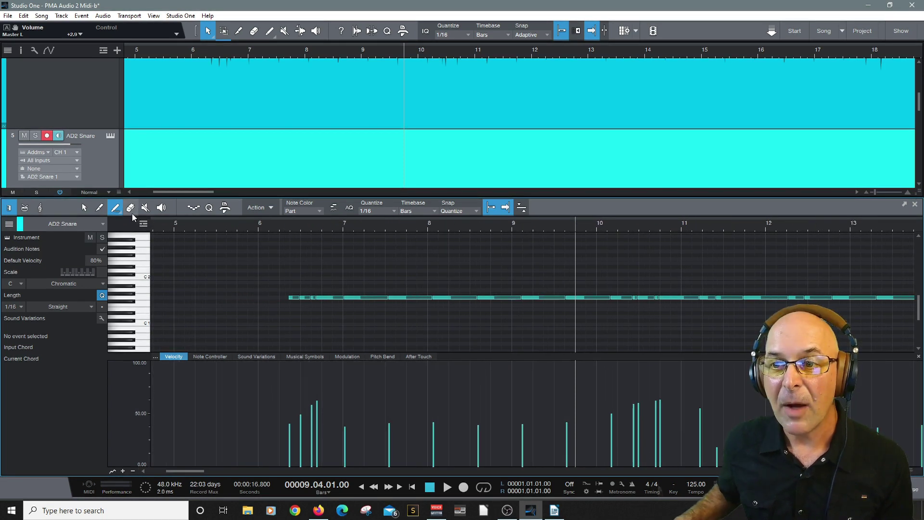
Step: Try a Parabola-shaped velocity curve across the hits, audition it from bar 6, and undo it
click(119, 211)
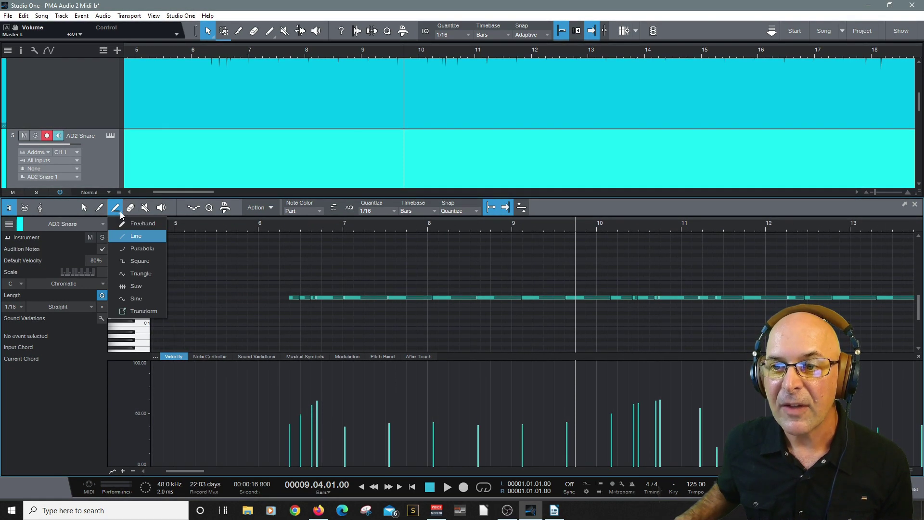
click(138, 248)
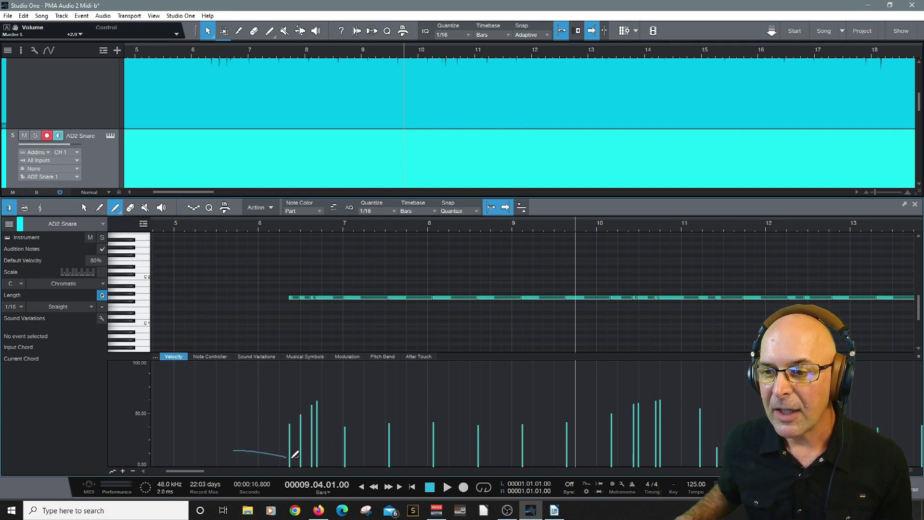
drag(290, 456, 395, 383)
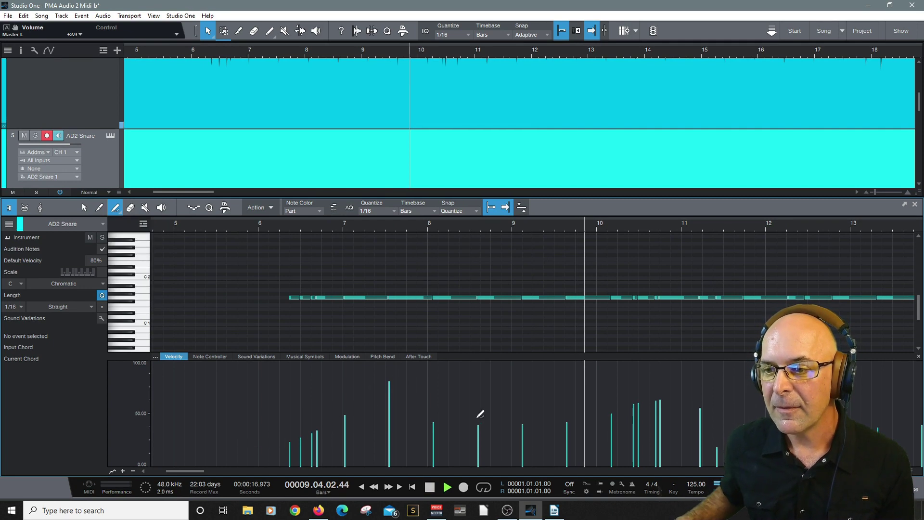
click(259, 227)
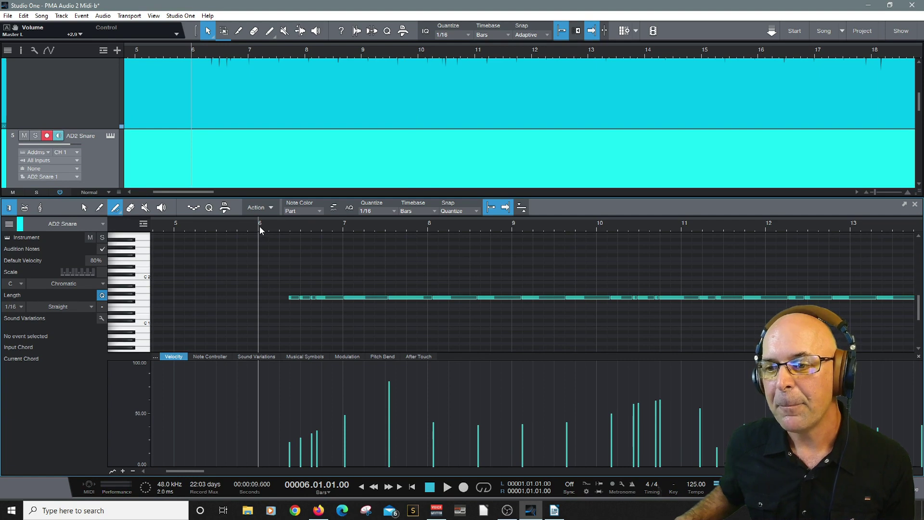
key(space)
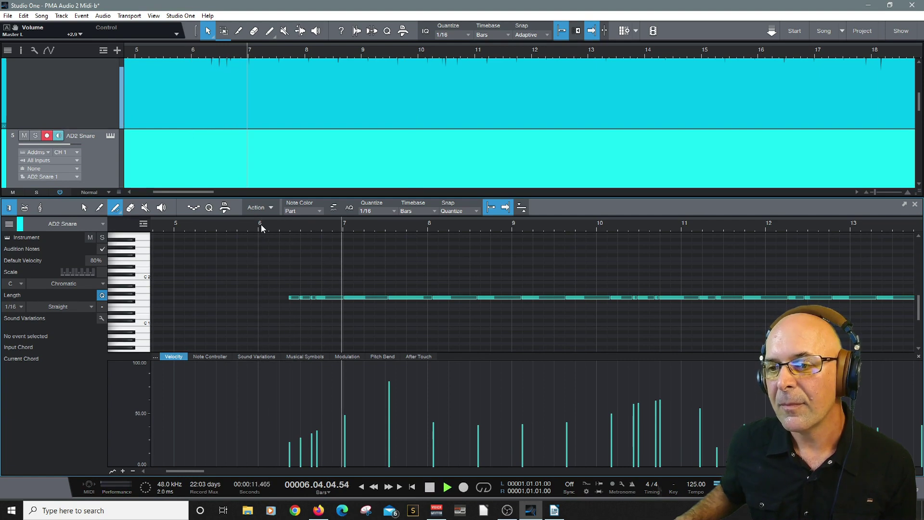
key(space)
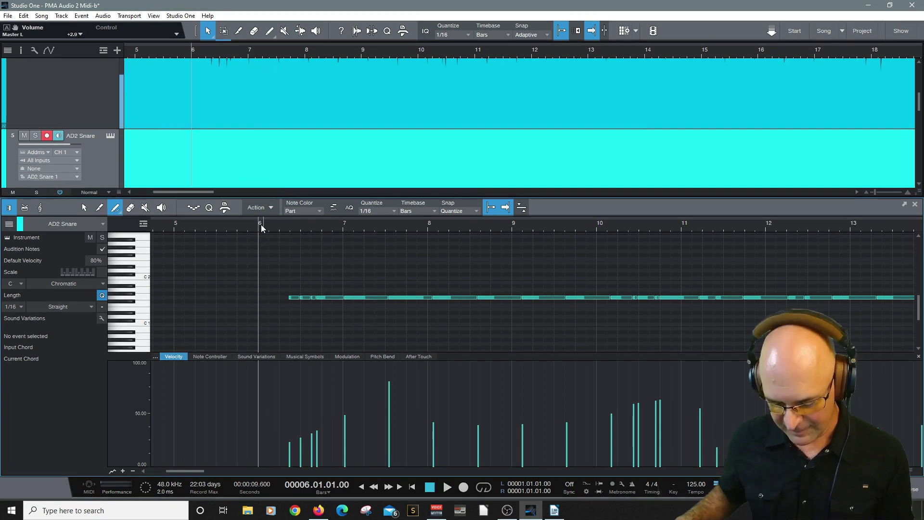
key(ctrl+z)
Step: Switch the velocity drawing shape back to Line and close the note editor
click(116, 209)
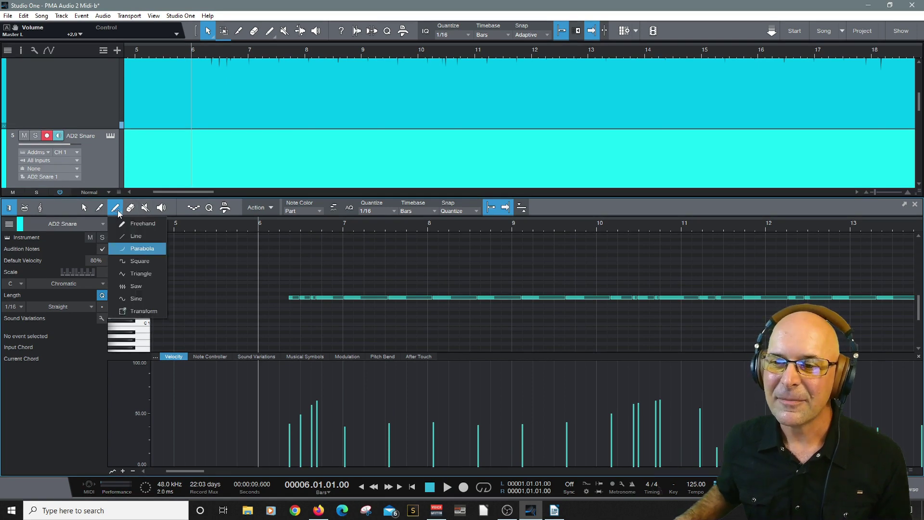
click(139, 236)
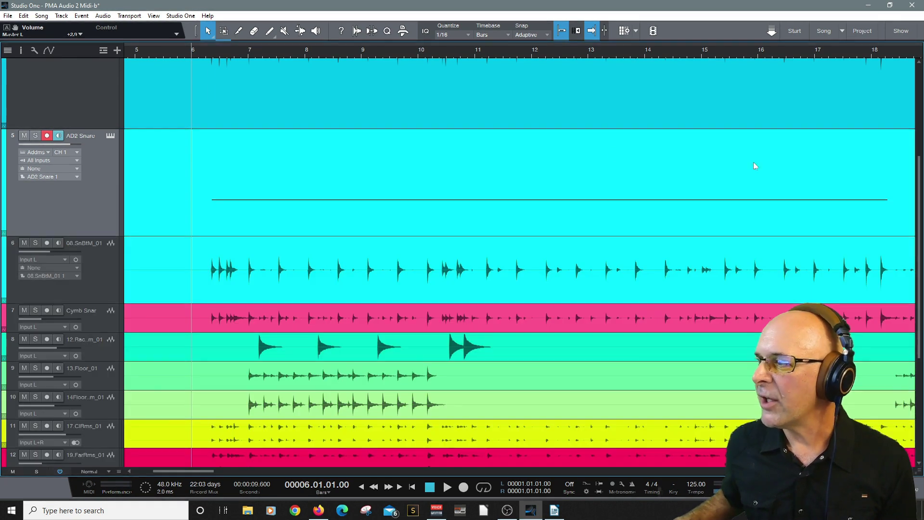
key(F2)
Step: Set the Addictive Drums 2 Master fader to 0.00 dB and close the instrument window
click(111, 135)
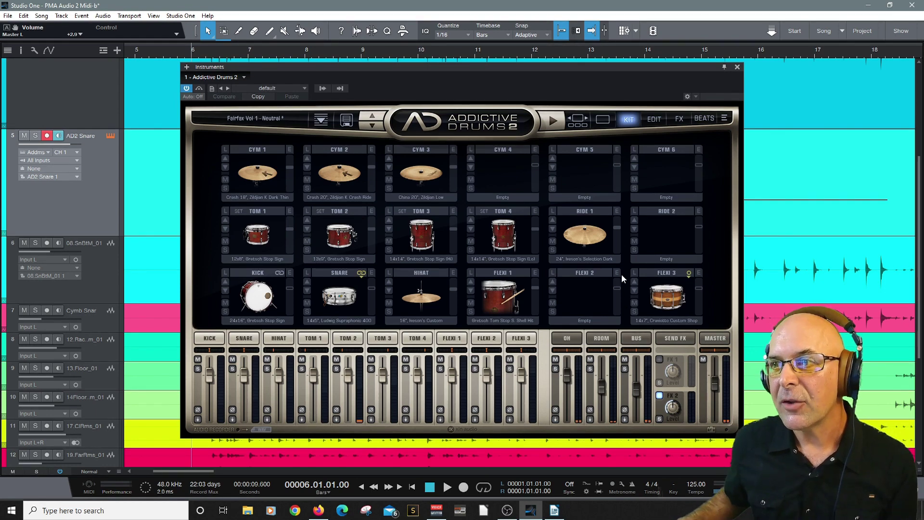
mouse_move(714, 382)
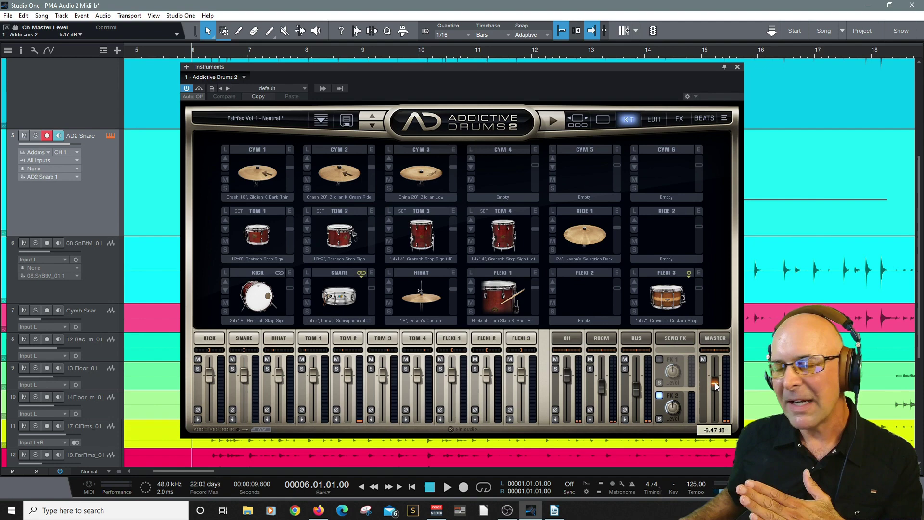
scroll(715, 382, down, 1)
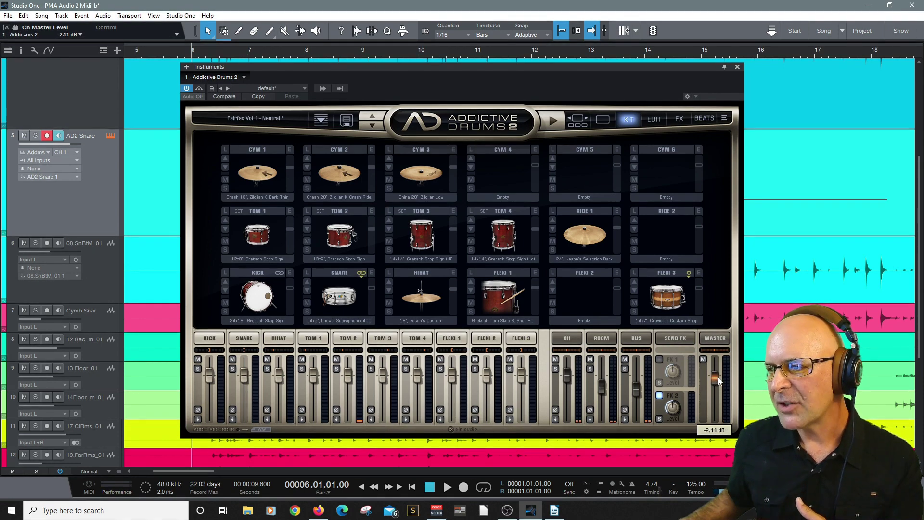
drag(715, 379, 717, 376)
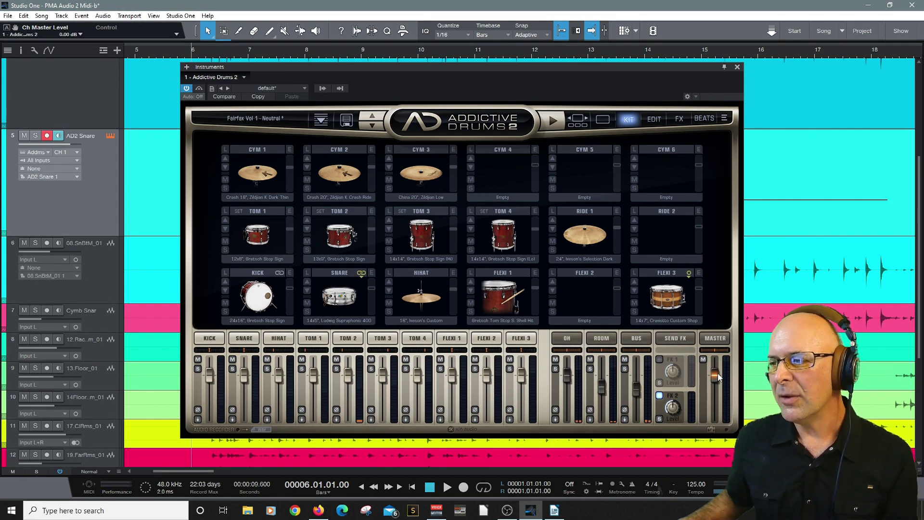
click(737, 68)
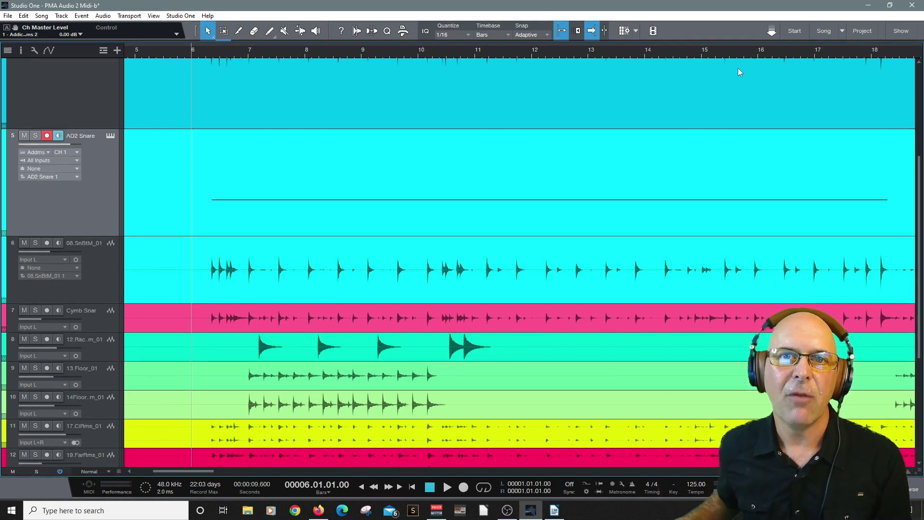
Step: Play the drums, then mute the Lead Vocal track in the Console
key(space)
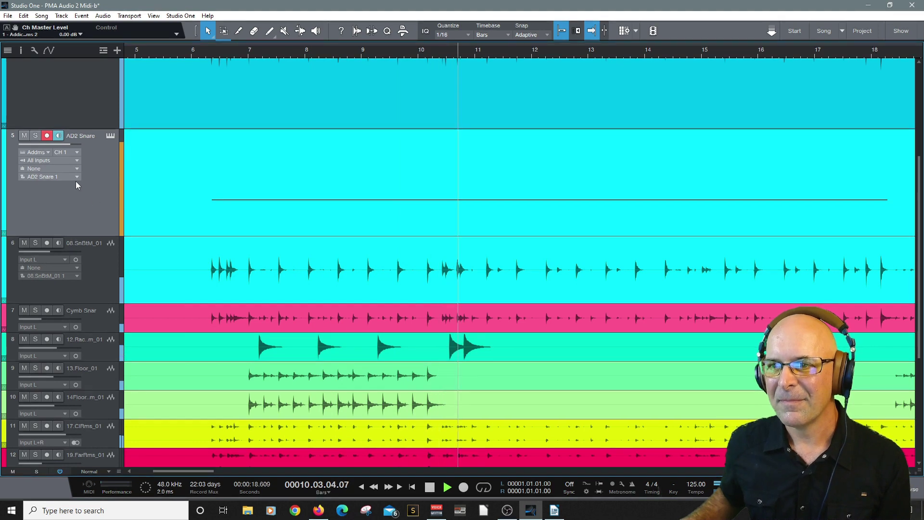
key(space)
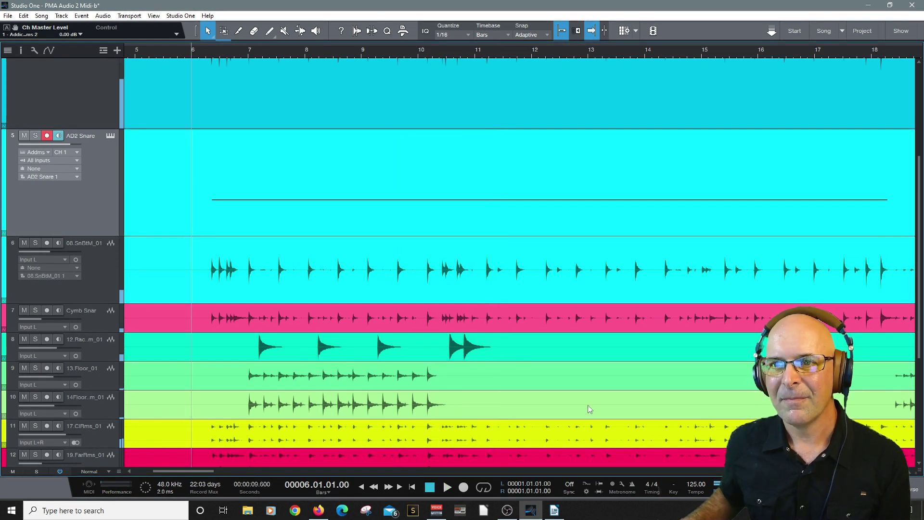
key(F3)
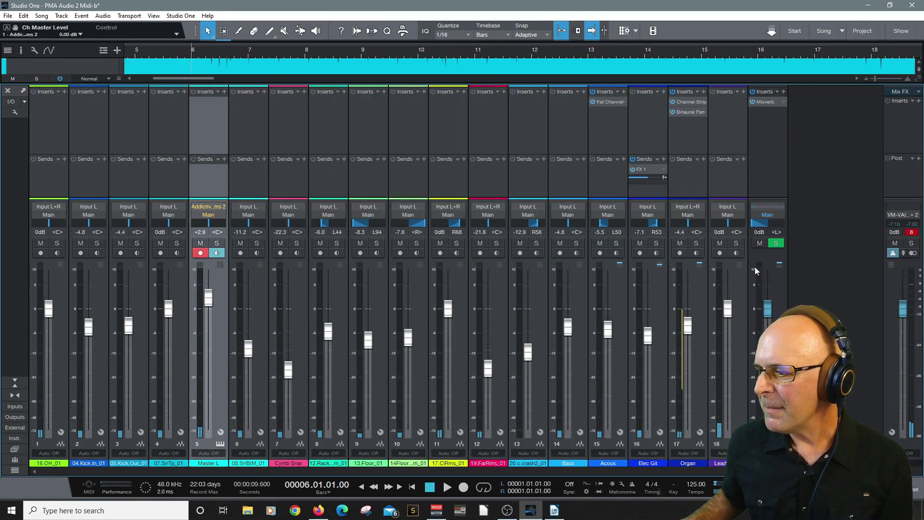
click(720, 243)
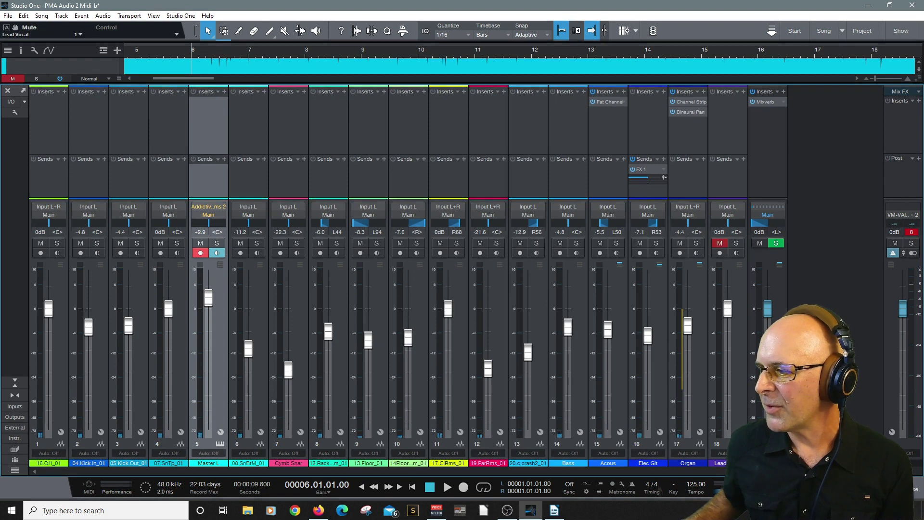
key(F3)
Step: Compare playback with the AD2 Snare track muted and unmuted, leaving it unmuted
click(25, 136)
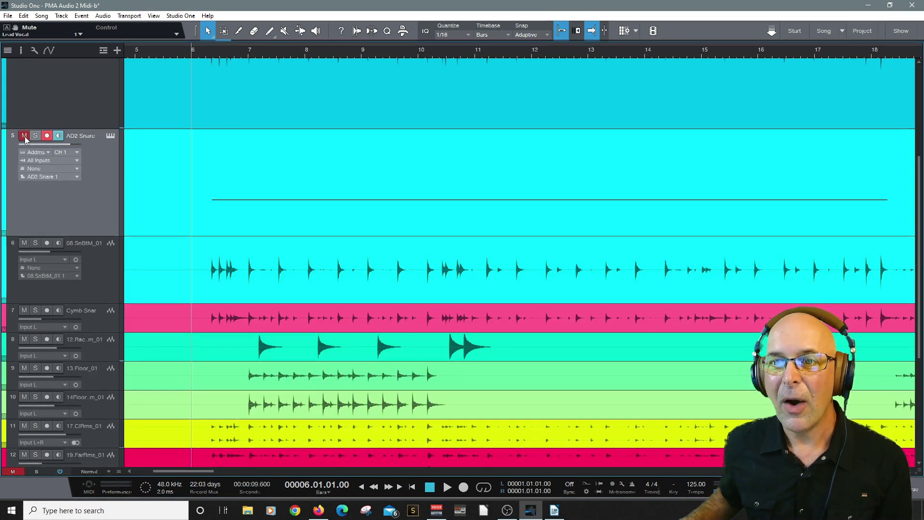
key(space)
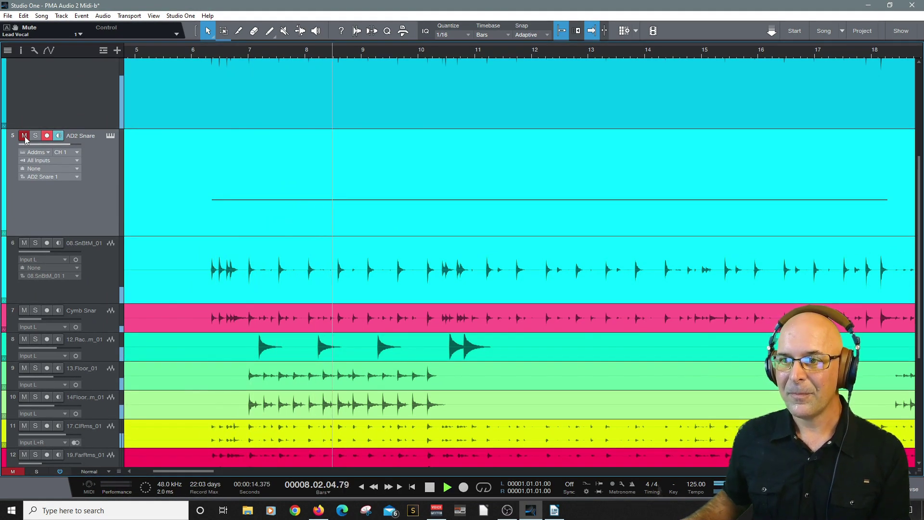
click(24, 136)
key(space)
key(space)
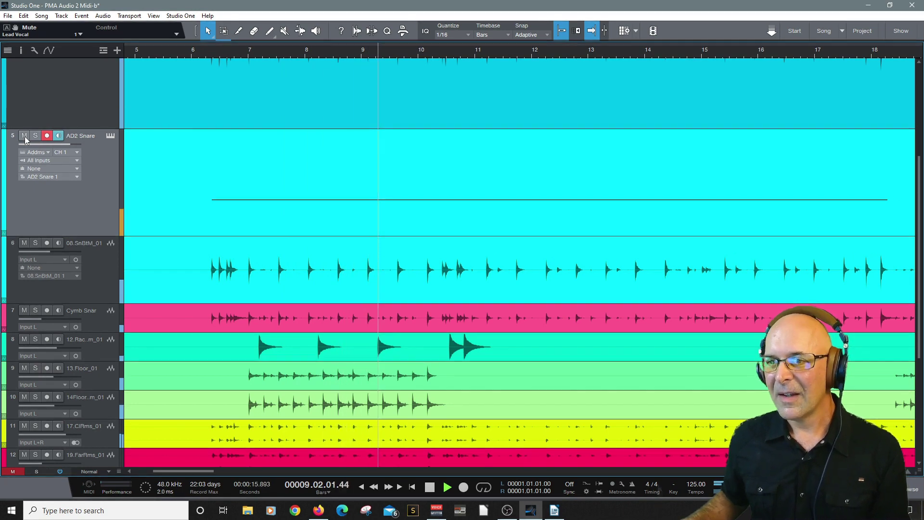
key(space)
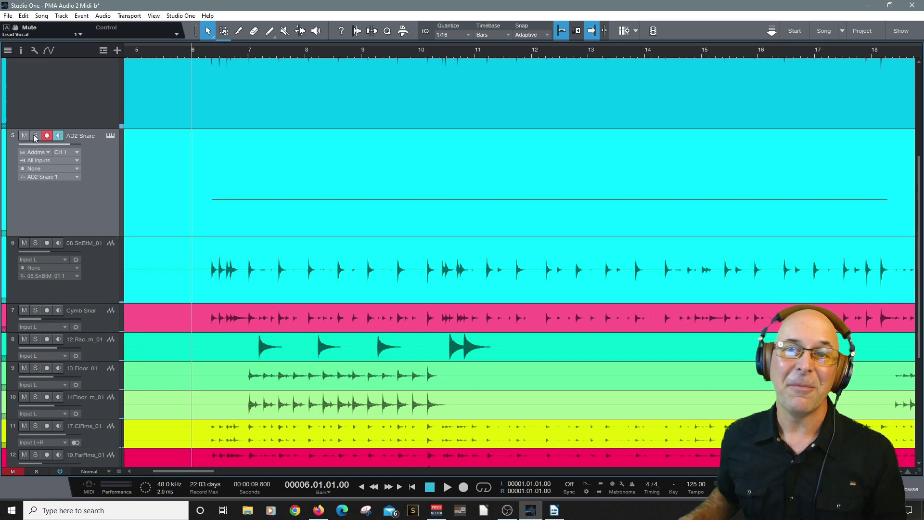
Step: Open the AD2 Snare instrument window and audition the current snare pad during playback
click(110, 136)
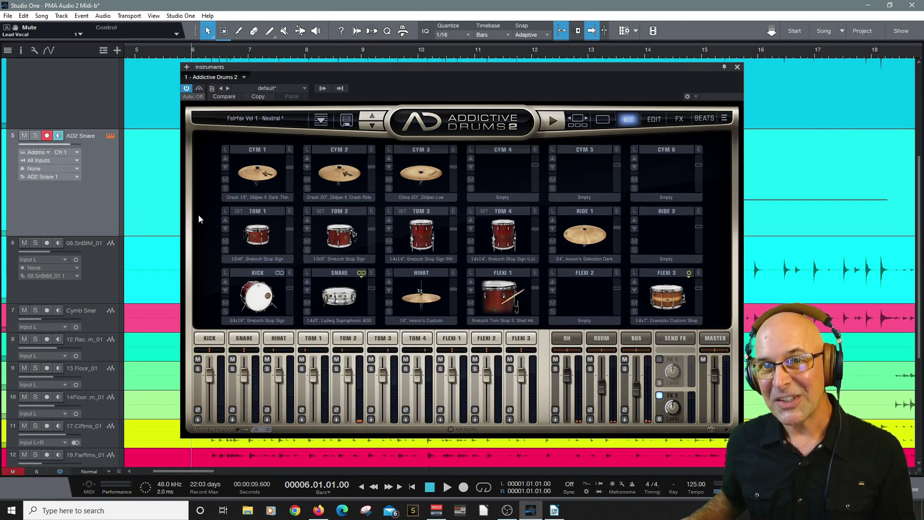
click(340, 300)
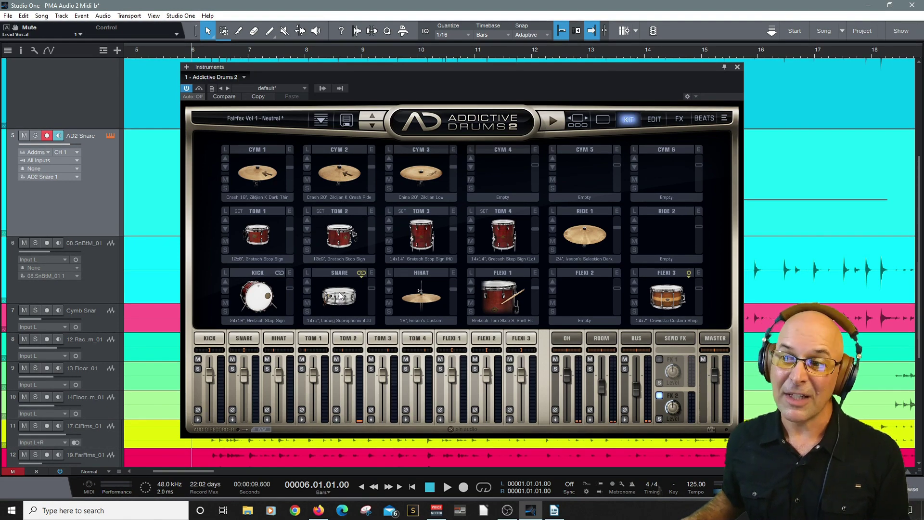
click(341, 295)
key(space)
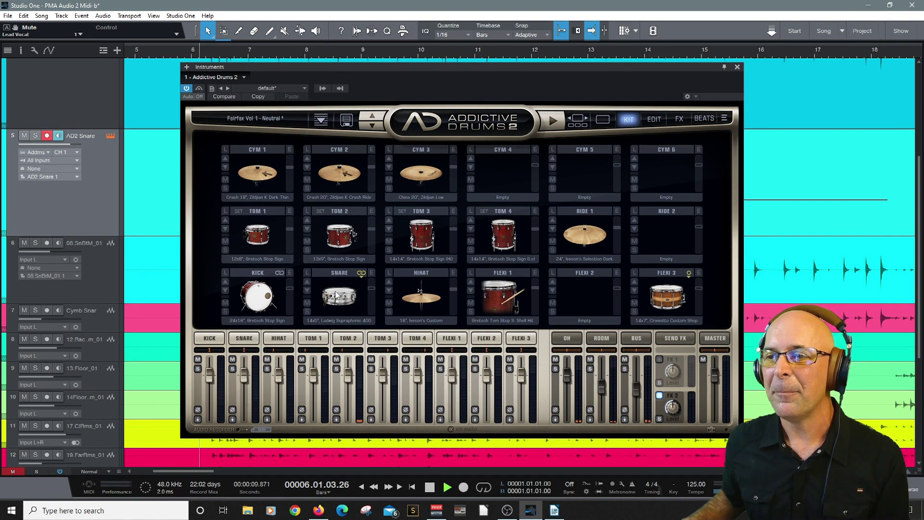
Step: Cycle through snare models like DW Craviotto, Tama Starclassic and Ludwig Supraphonic, settling on Sonor Designer
click(306, 290)
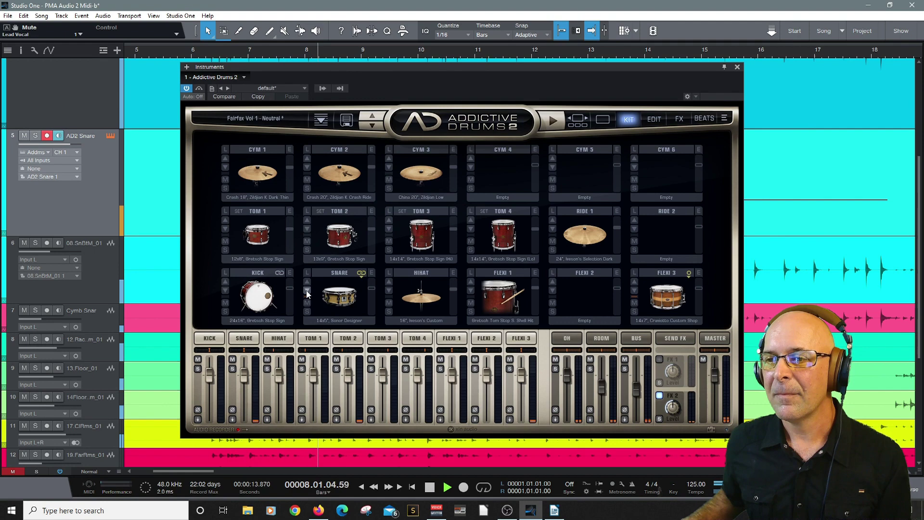
click(306, 290)
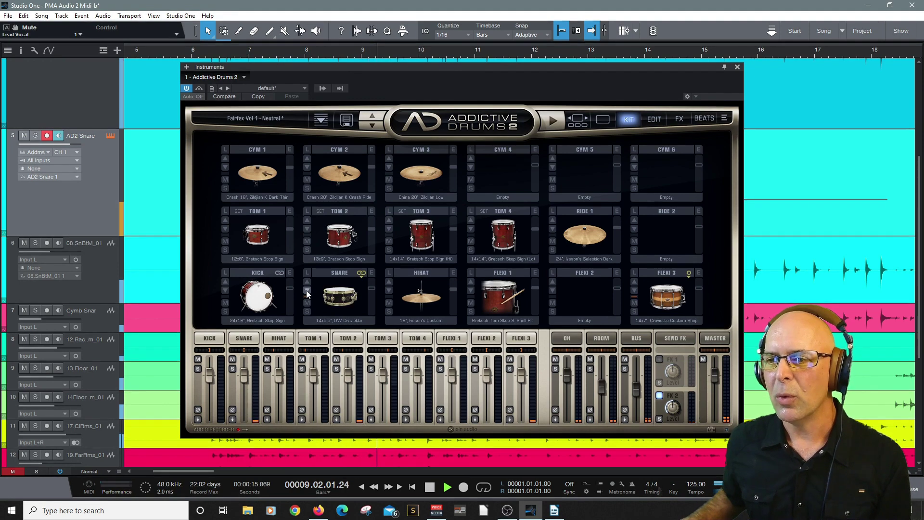
click(306, 290)
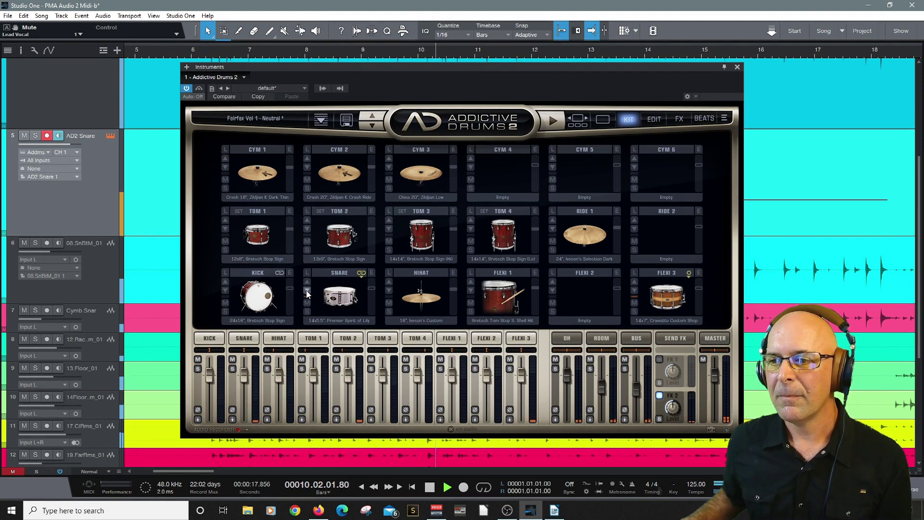
click(306, 290)
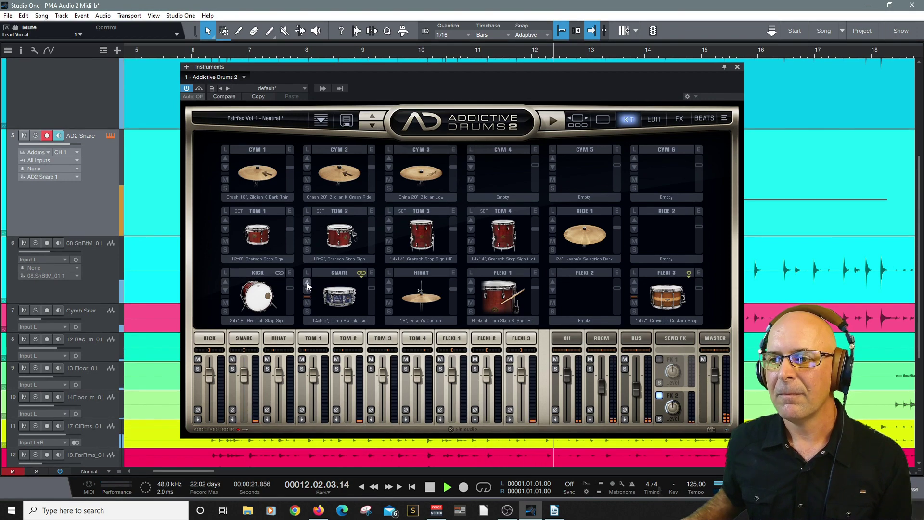
click(307, 284)
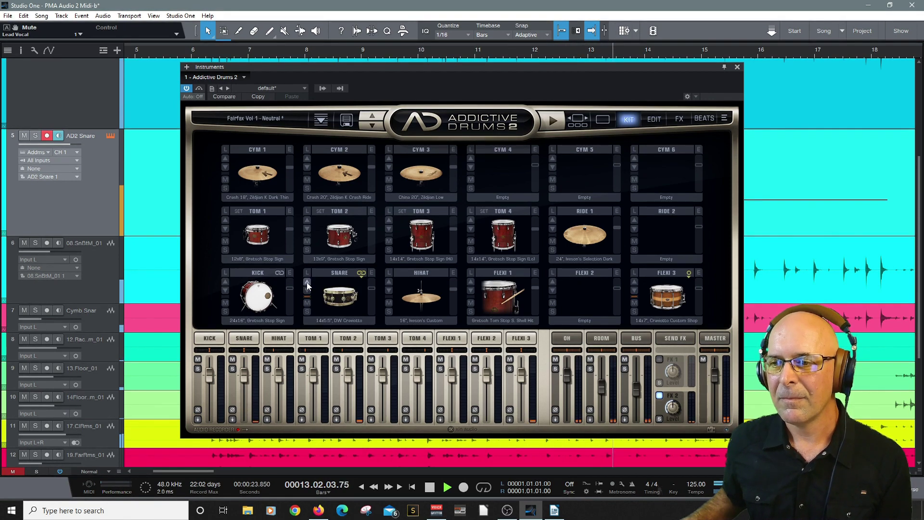
click(307, 284)
click(307, 290)
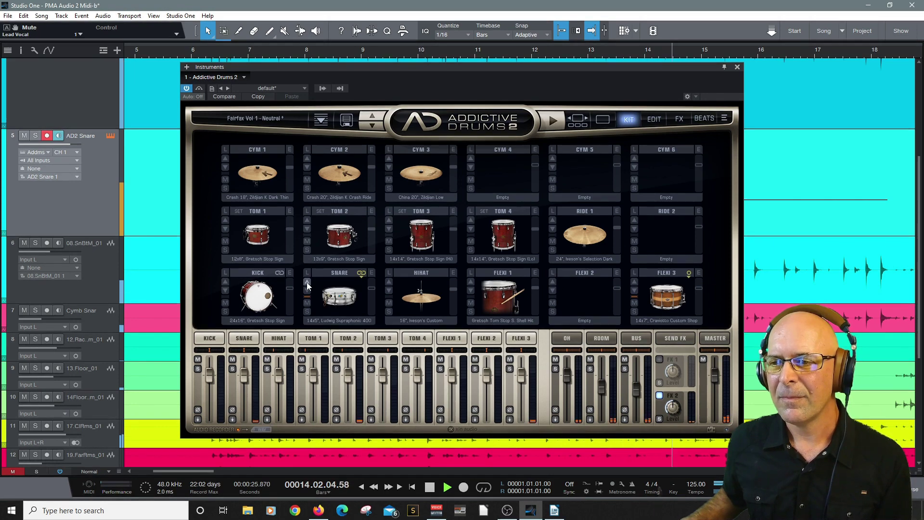
click(307, 283)
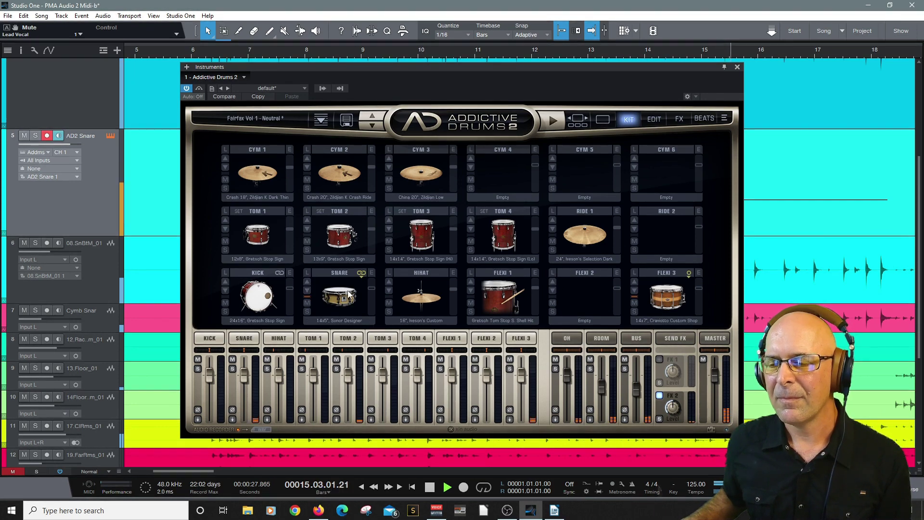
mouse_move(370, 287)
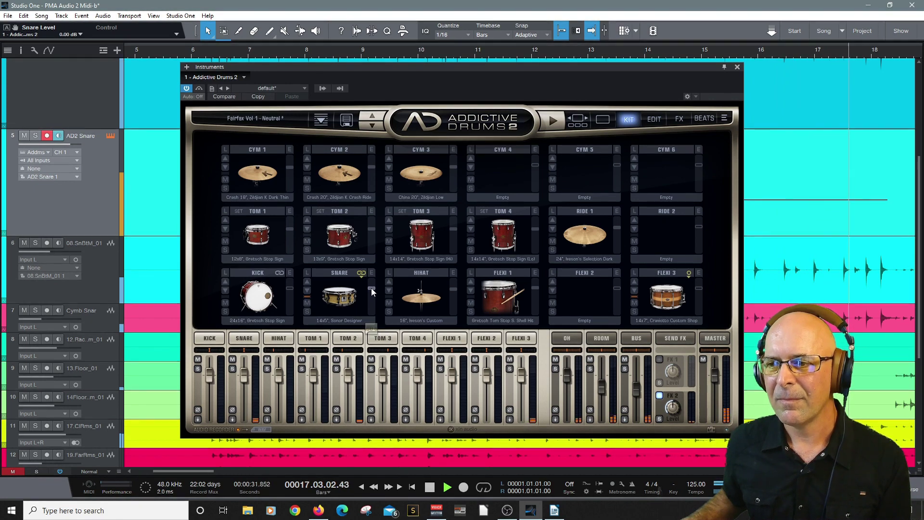
key(space)
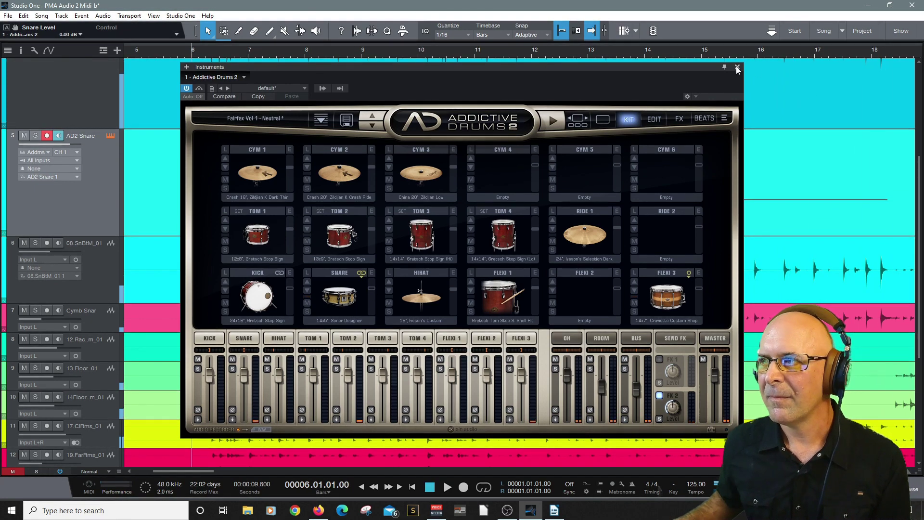
Step: Close the Addictive Drums 2 window and return to the arrangement
click(737, 67)
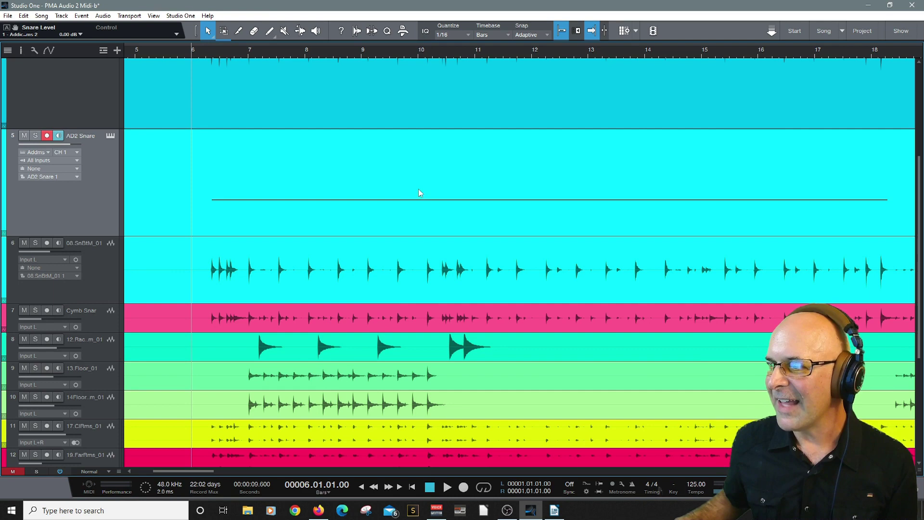
key(F3)
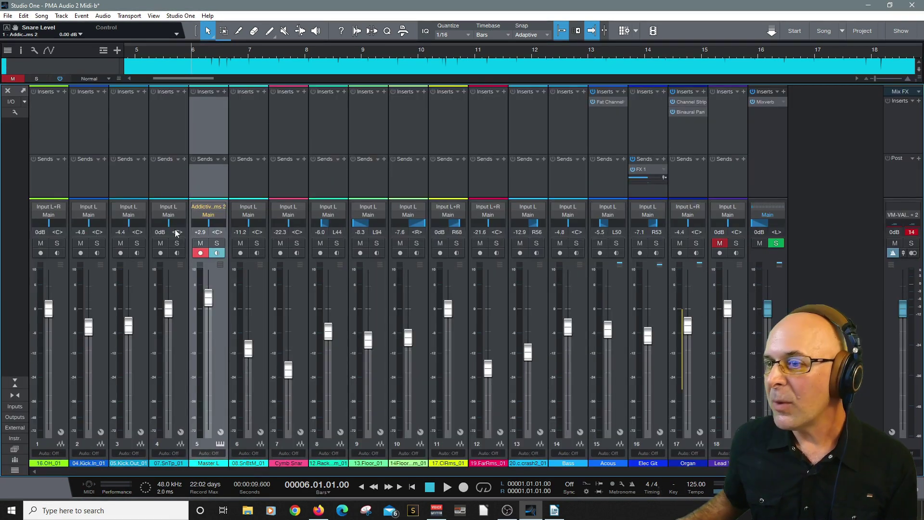
key(F3)
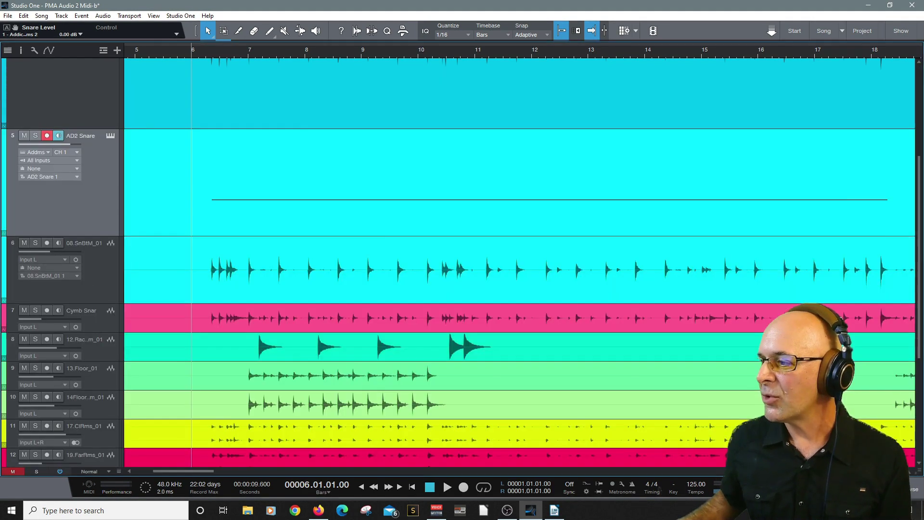
Step: Shrink all tracks to Small height and select drum tracks 1 to 13
click(96, 470)
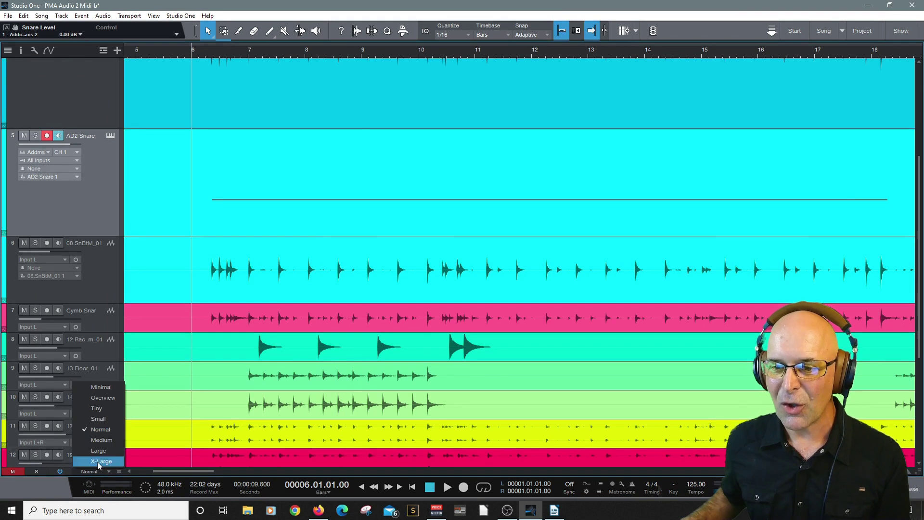
click(96, 412)
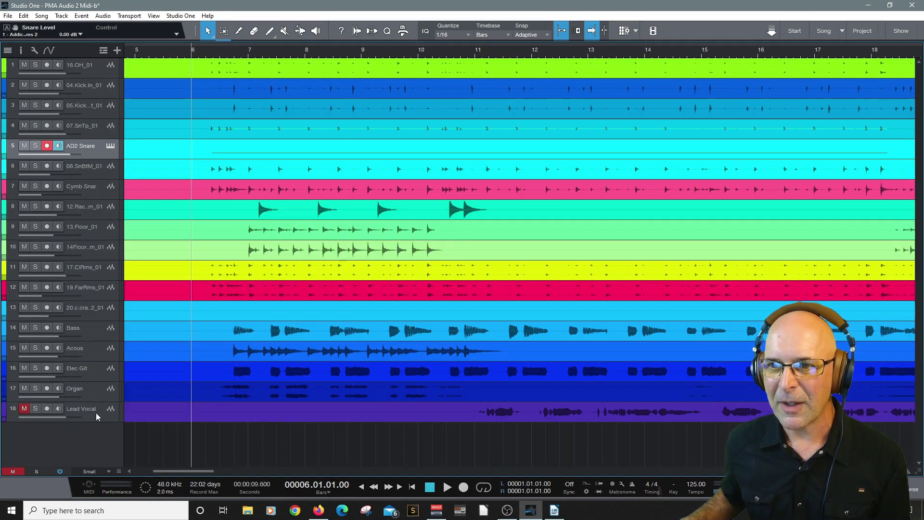
click(95, 72)
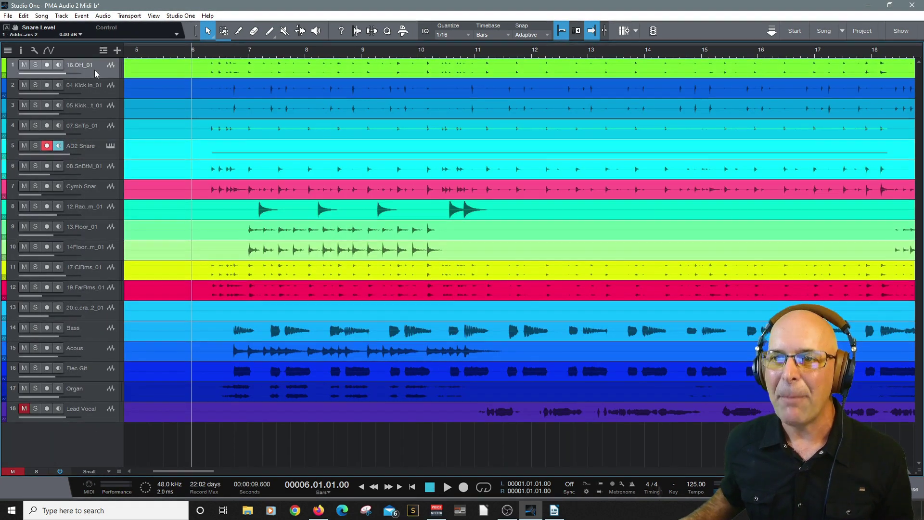
shift+click(93, 318)
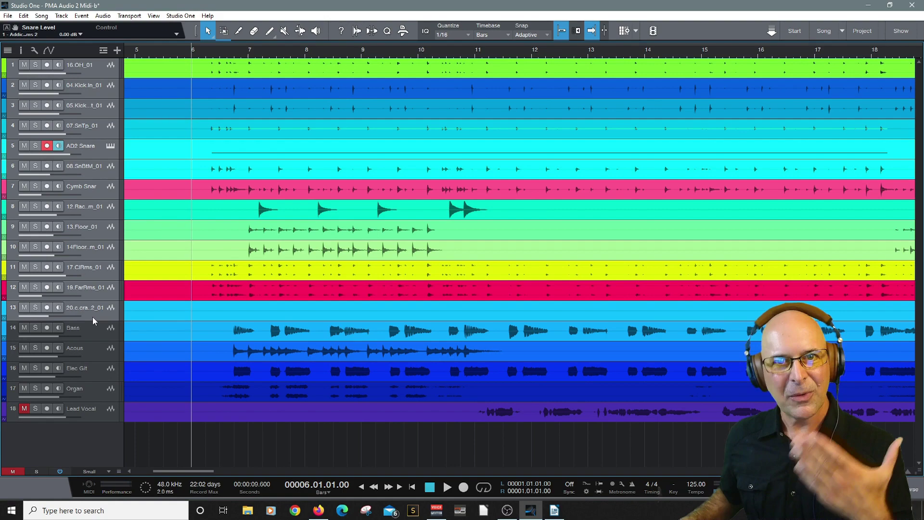
Step: Pack the selected drum tracks into a folder and rename it 'All Drums'
right_click(92, 317)
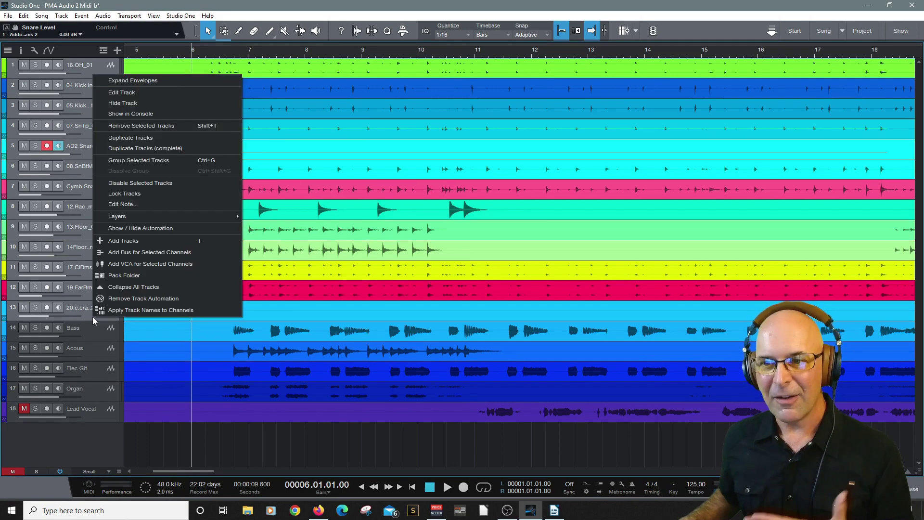
click(116, 276)
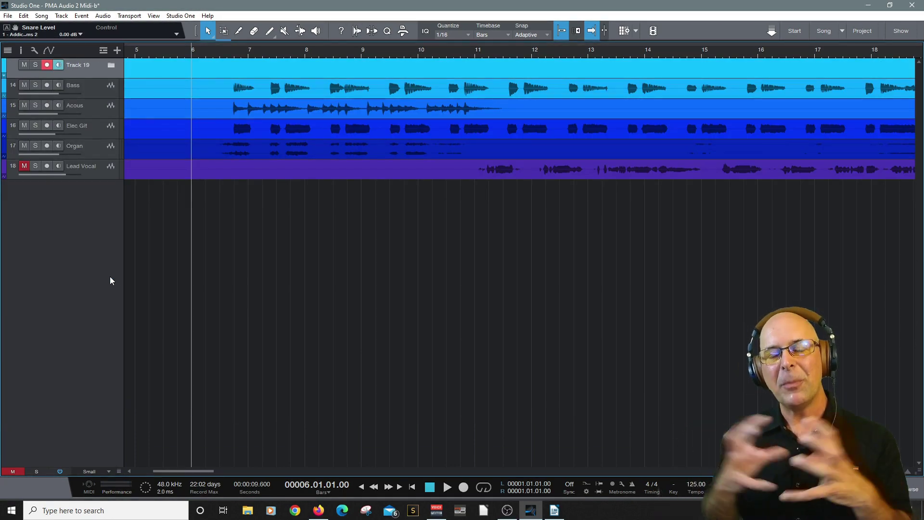
click(111, 64)
click(110, 64)
click(111, 64)
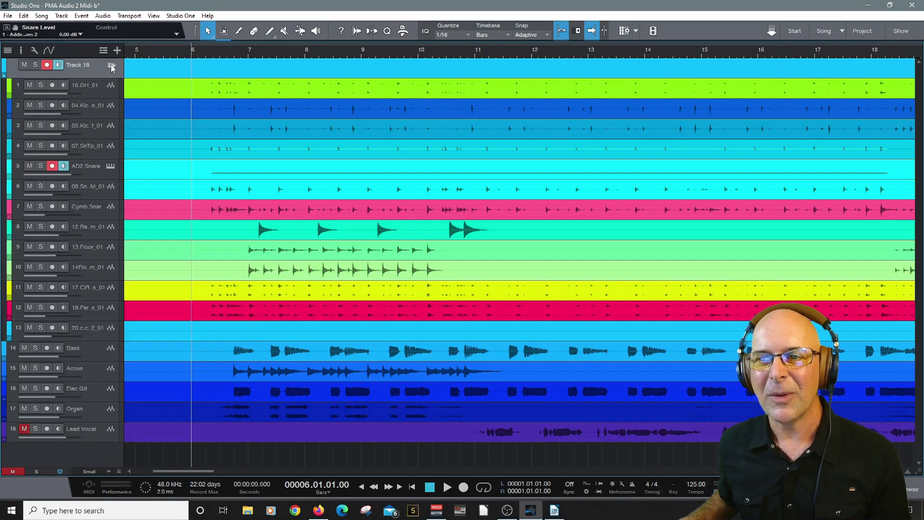
double_click(84, 66)
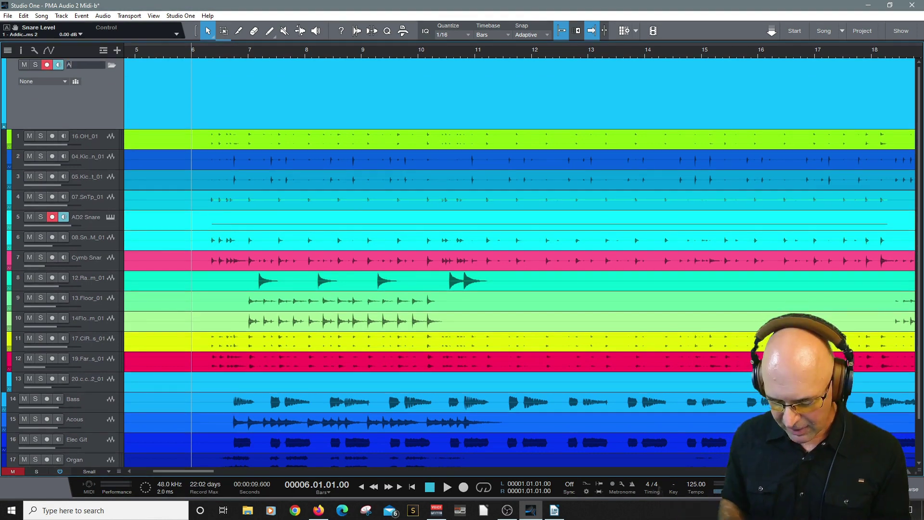
text(All Drums)
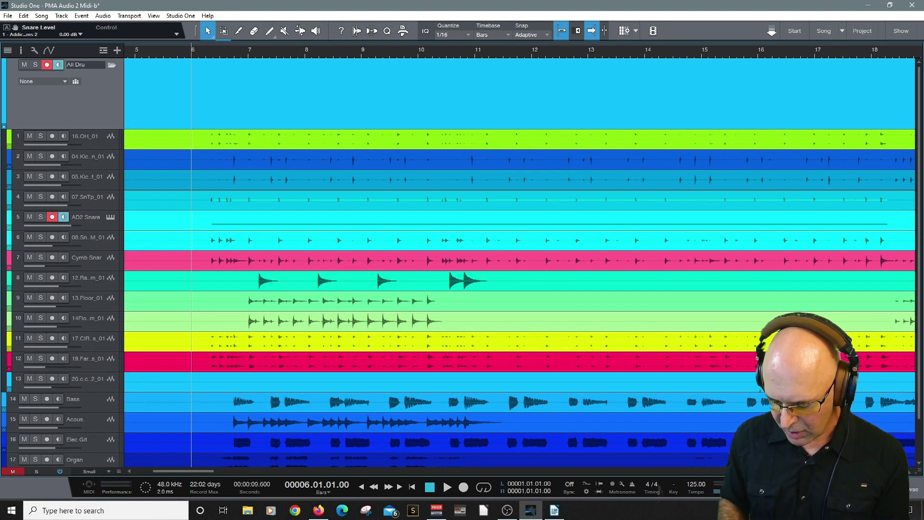
key(Return)
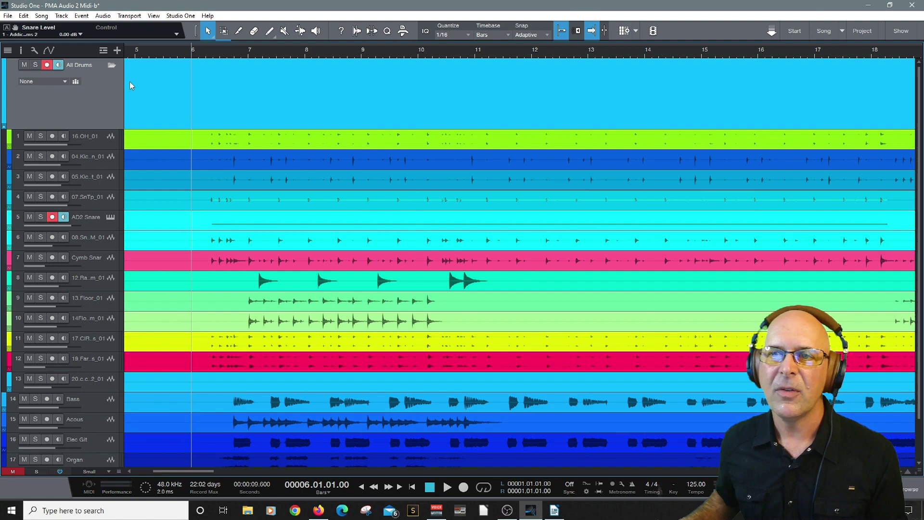
Step: Group the folder's tracks, colour them orange, and add a bus channel for the folder
click(76, 81)
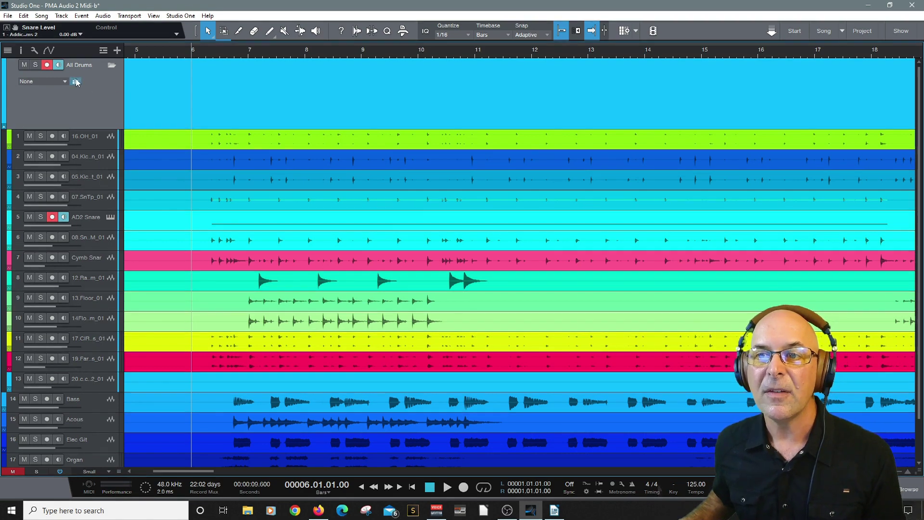
click(4, 67)
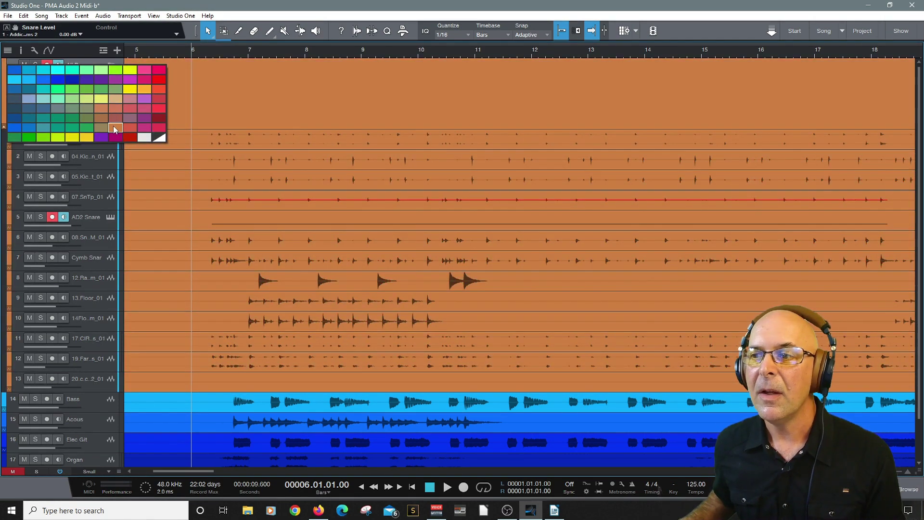
click(115, 128)
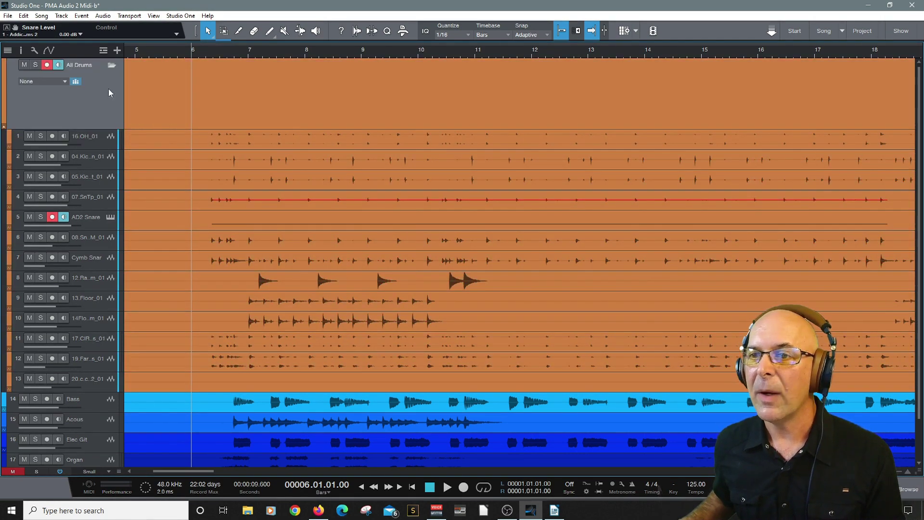
click(65, 80)
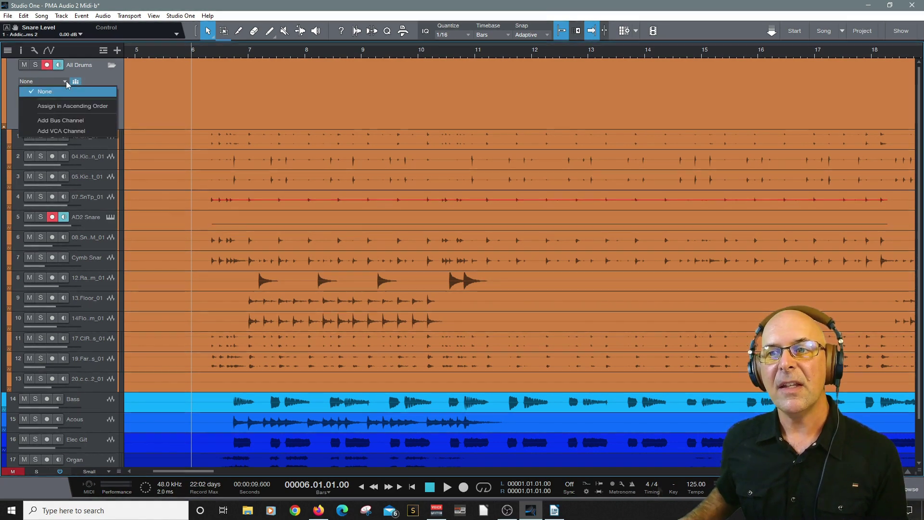
click(68, 120)
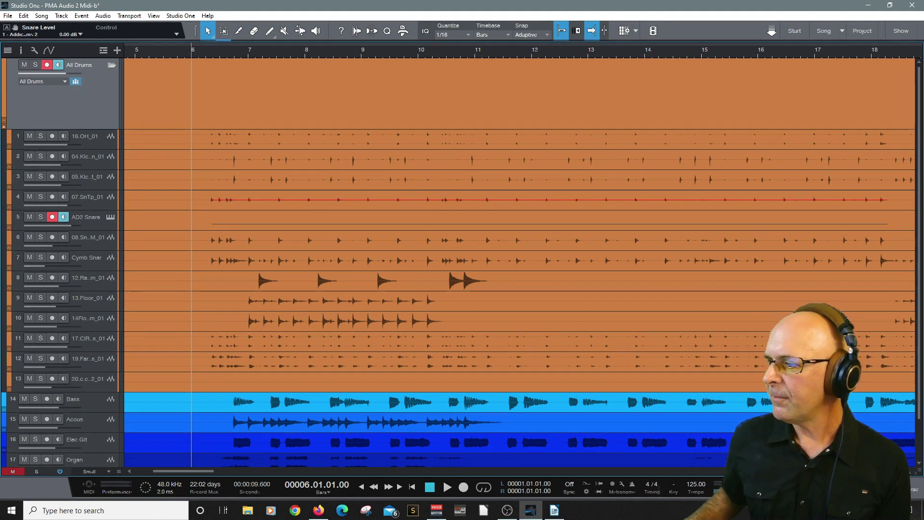
Step: Load a Drums FX chain with Fat Channel XT and TAIP onto the All Drums bus inserts
key(F3)
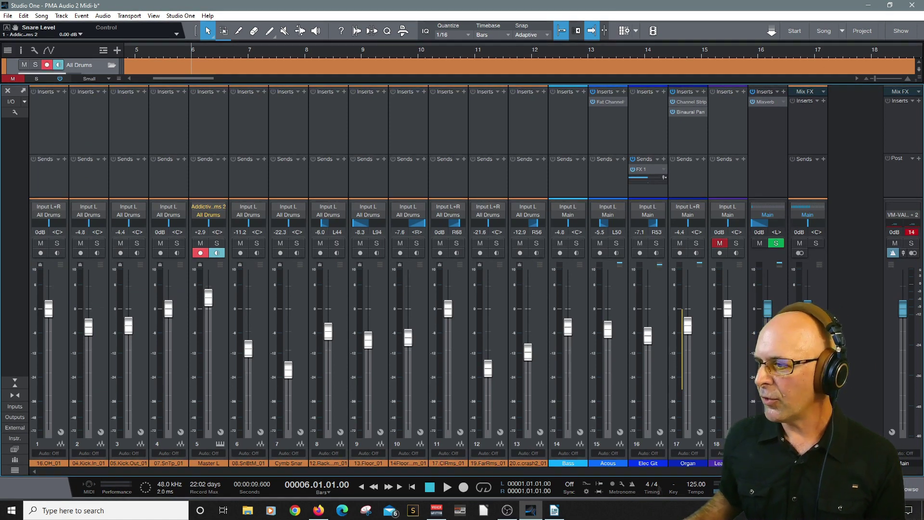
click(817, 100)
click(825, 127)
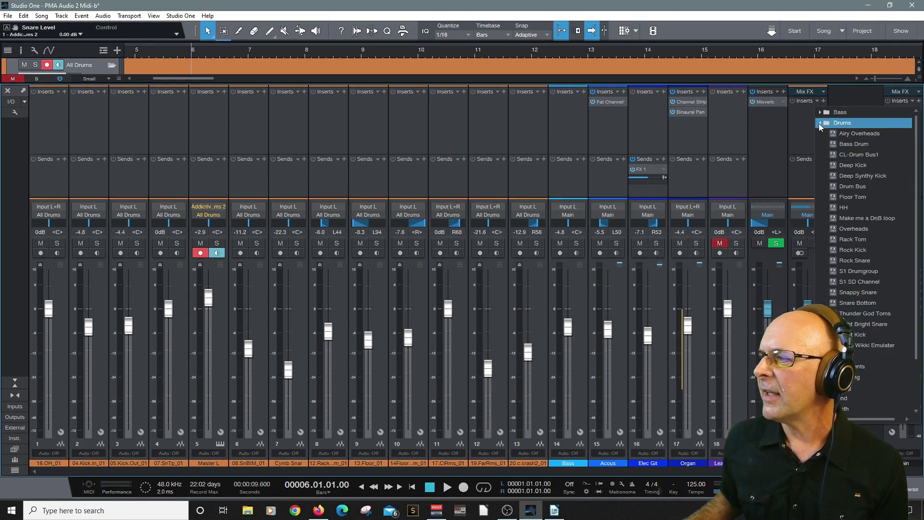
click(847, 155)
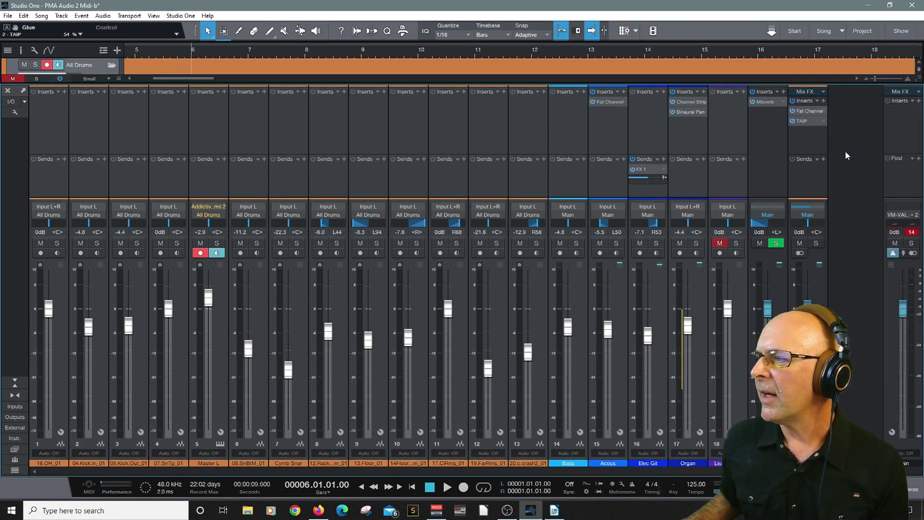
Step: Inspect the Fat Channel XT compressor and gate settings and the TAIP editor, then close both
click(801, 111)
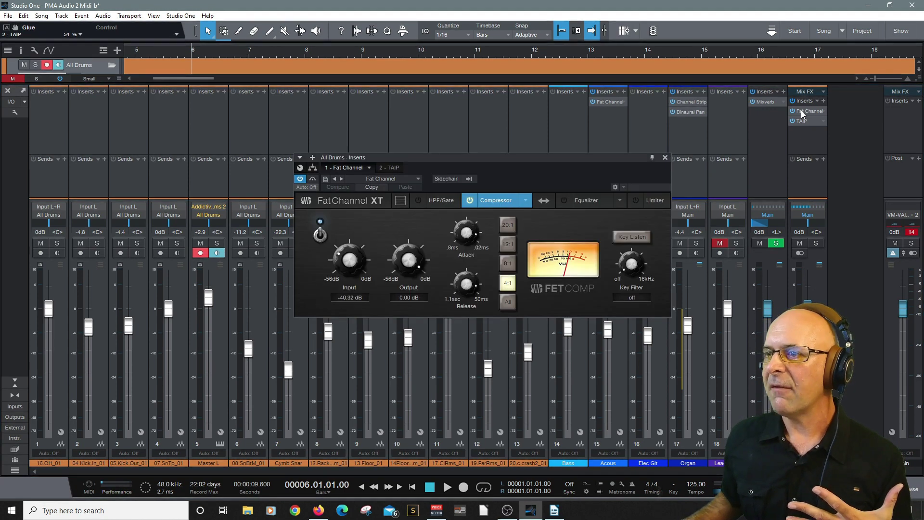
click(438, 201)
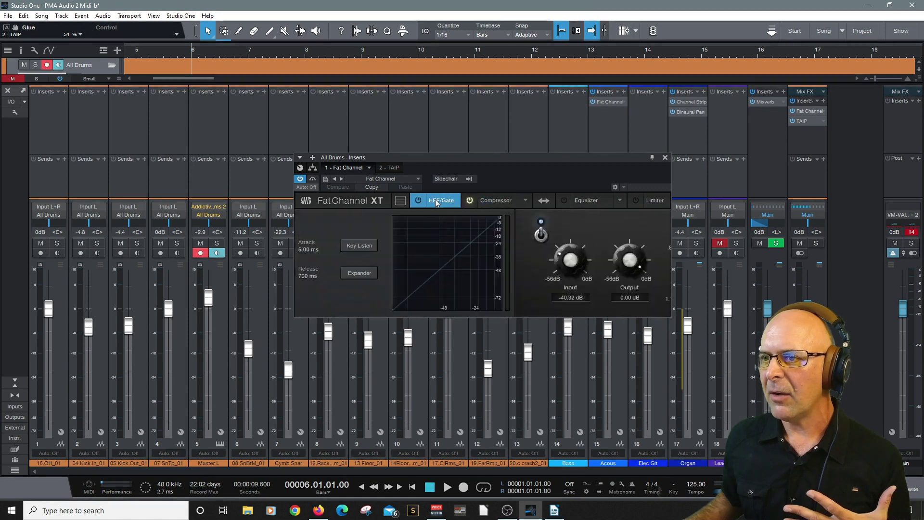
click(497, 201)
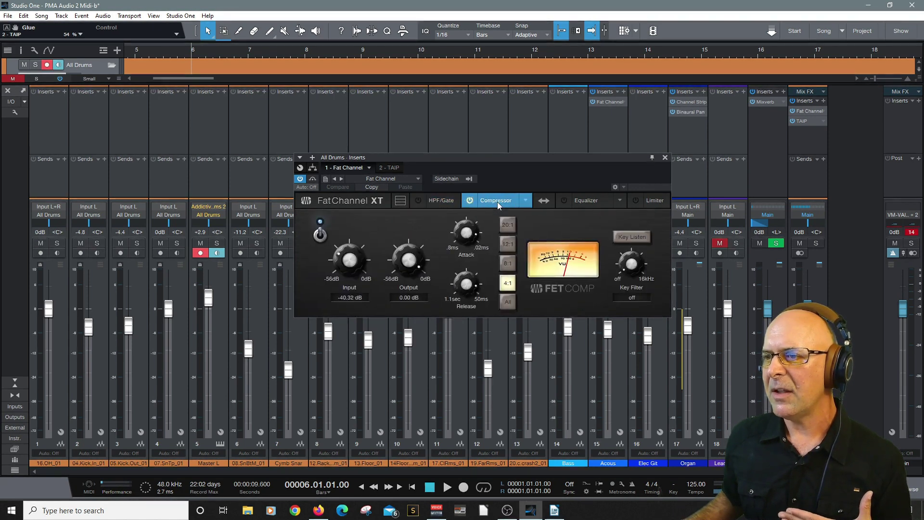
click(664, 158)
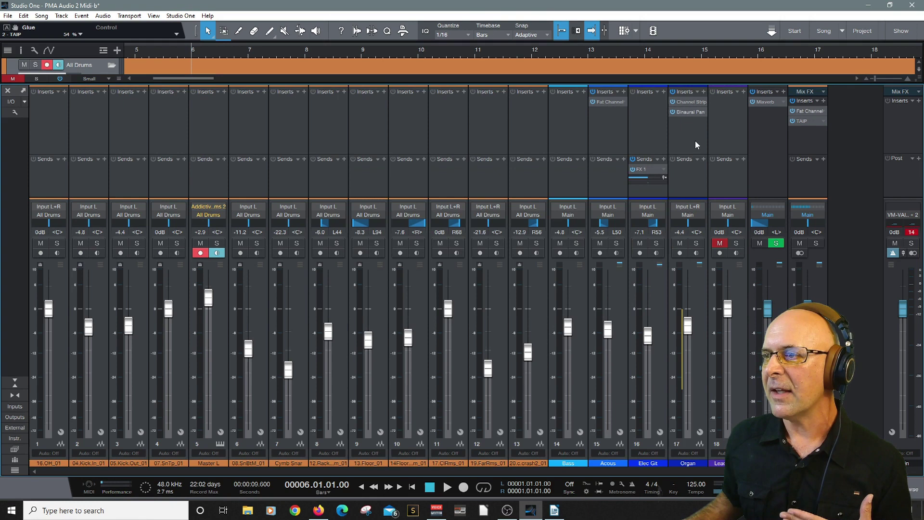
double_click(802, 122)
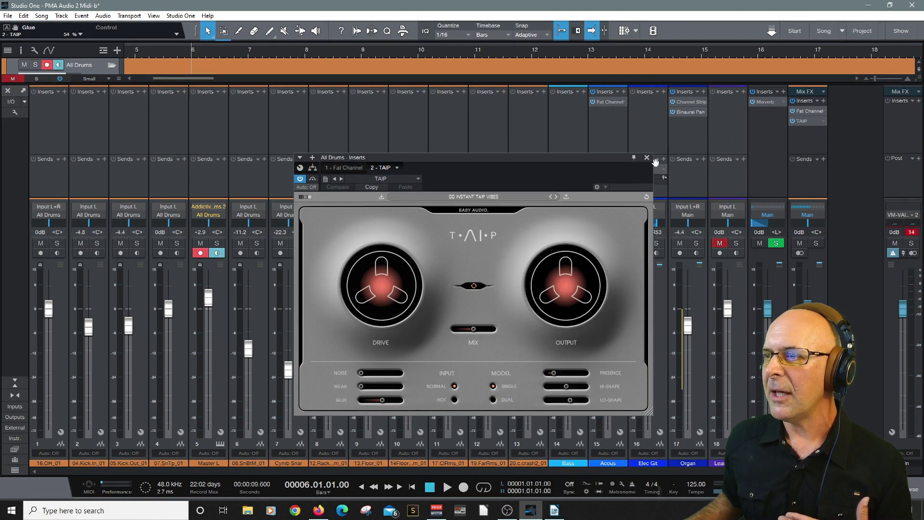
click(646, 158)
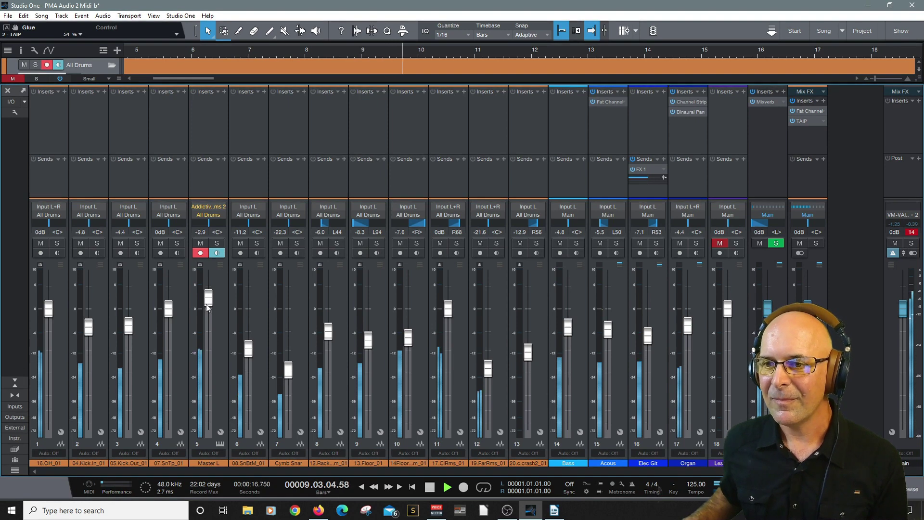
Step: Lower the Master L drum channel to about -0.2 dB and enlarge the track area above the mixer
drag(207, 307, 210, 309)
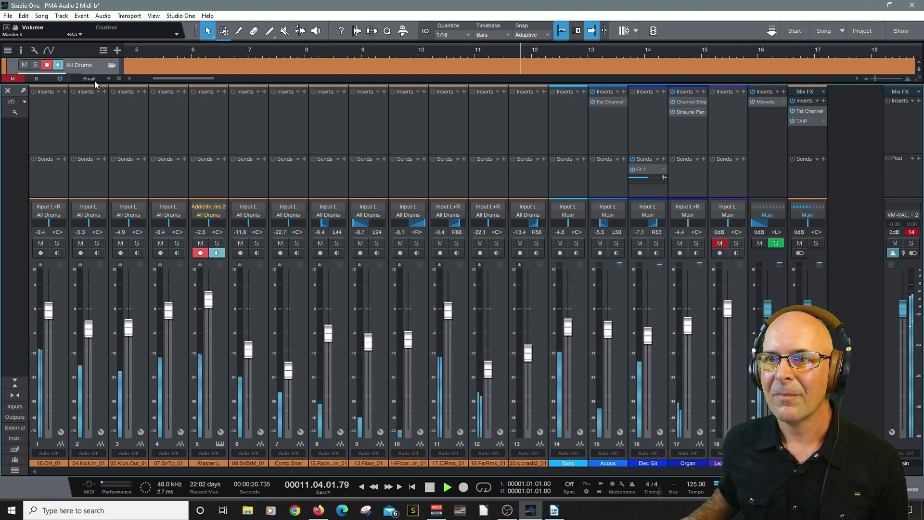
drag(95, 85, 92, 118)
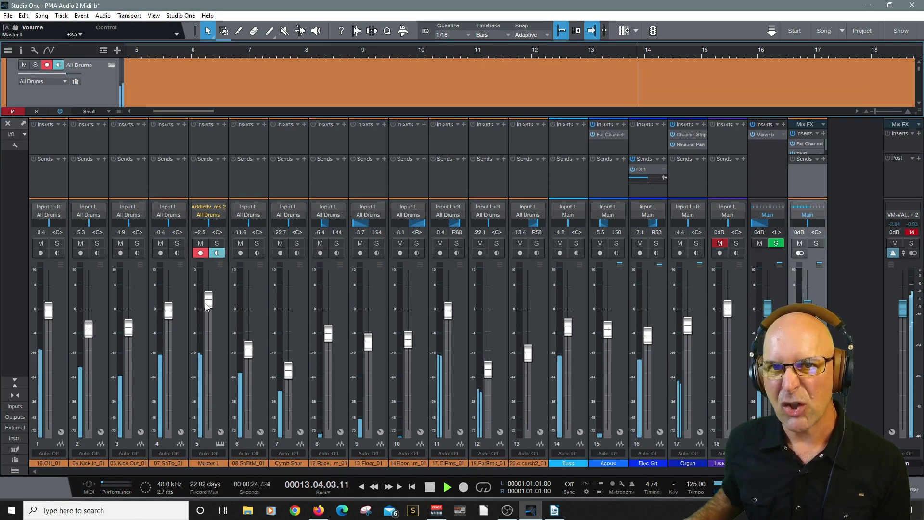
drag(208, 308, 212, 315)
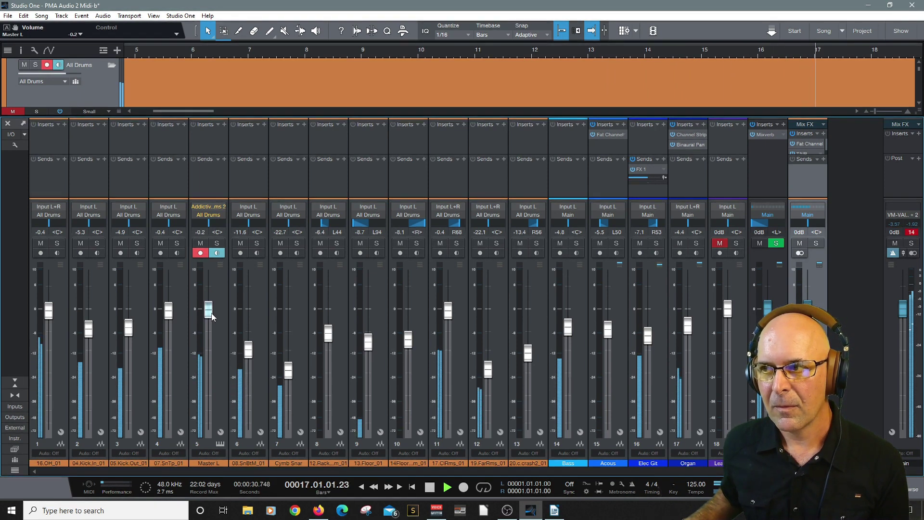
Step: Audition the mix with channel 5 muted, then unmute it
key(space)
click(200, 242)
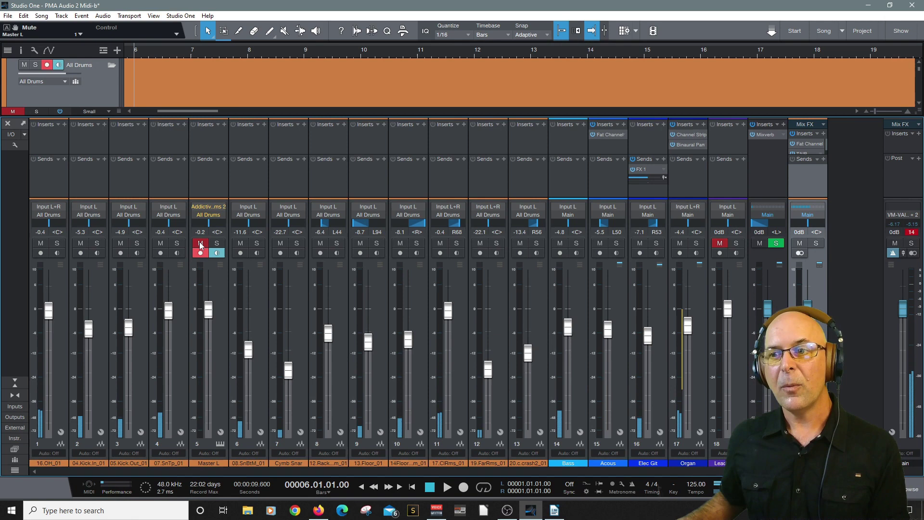
key(space)
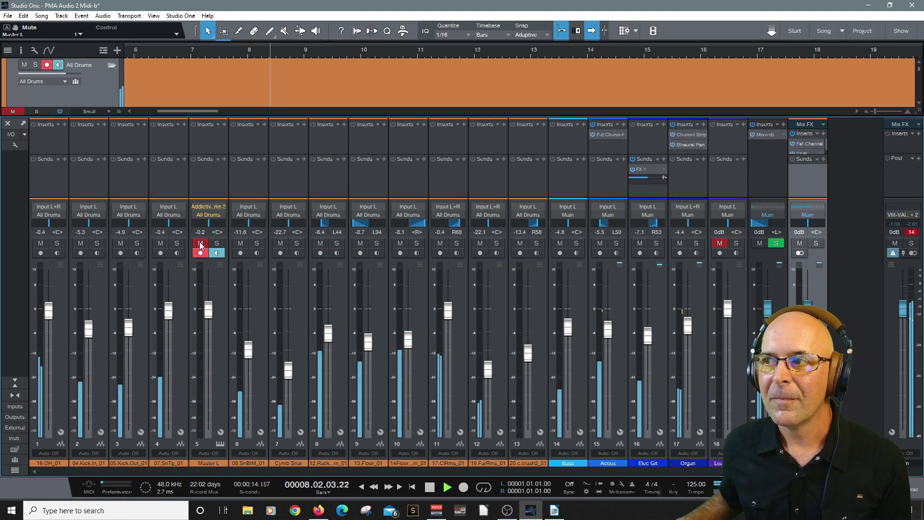
key(space)
click(200, 243)
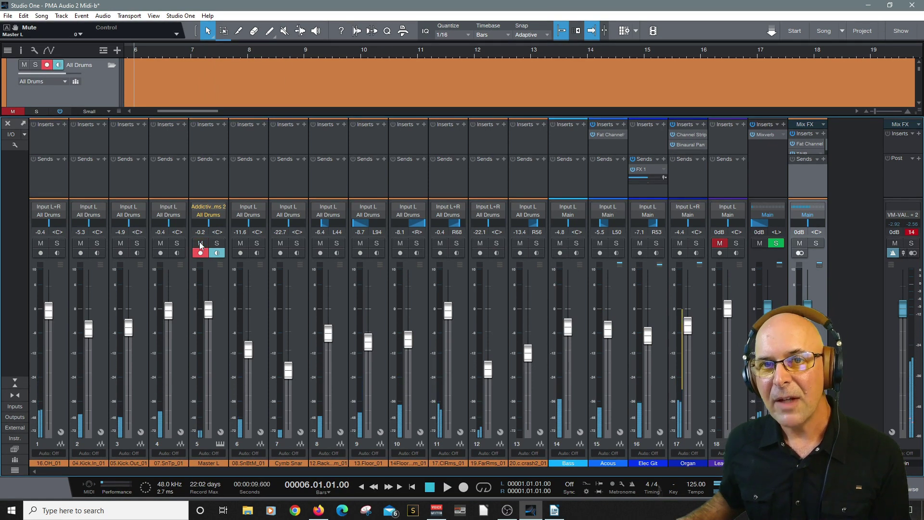
Step: While playing, set channel 5's fader to about +0.7 dB and enlarge the insert and send area
key(space)
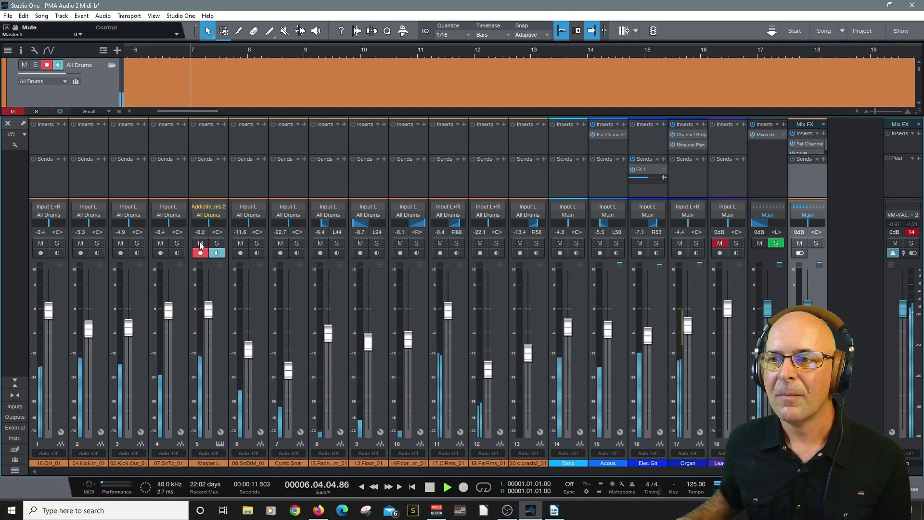
drag(209, 308, 210, 304)
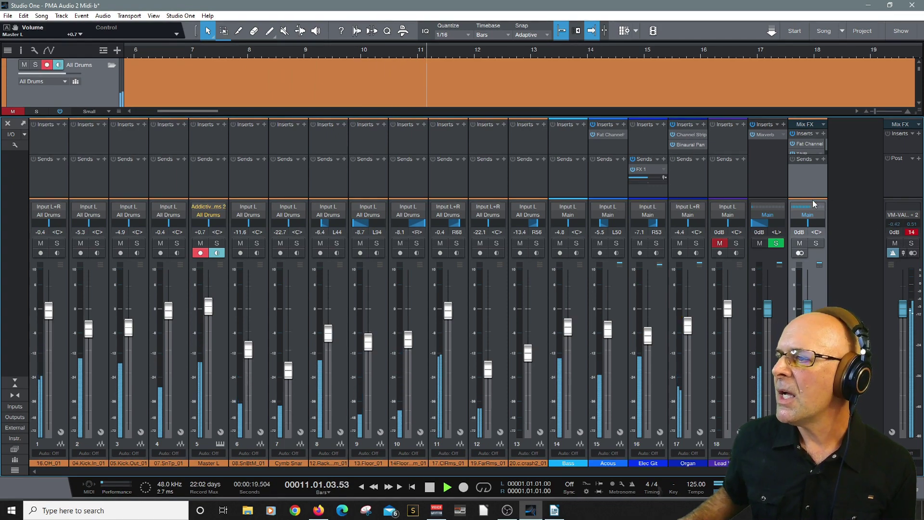
drag(812, 199, 812, 225)
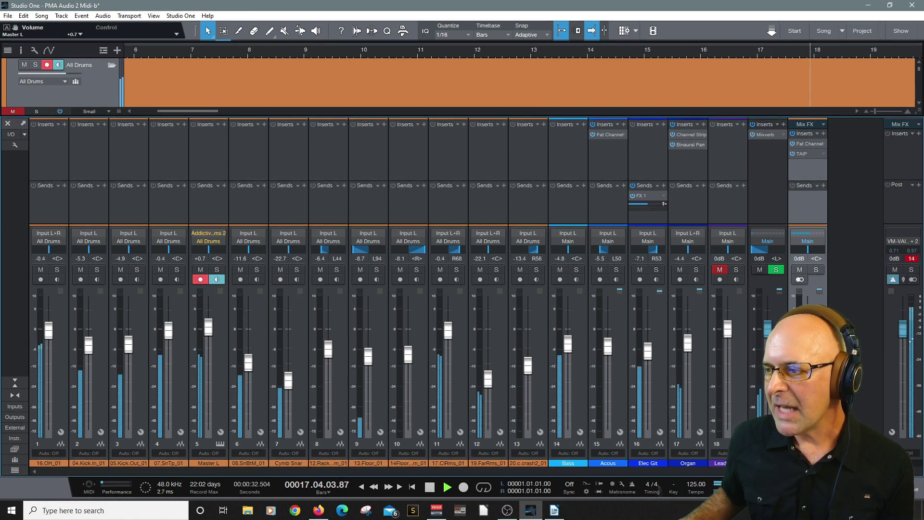
key(F3)
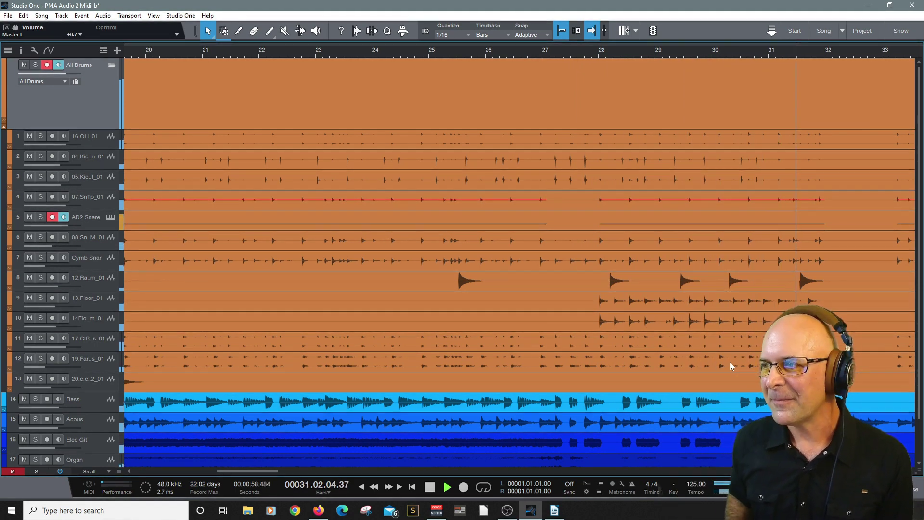
Step: Stop playback at bar 6, reopen the Console with F3, and slightly resize the track area above it
key(space)
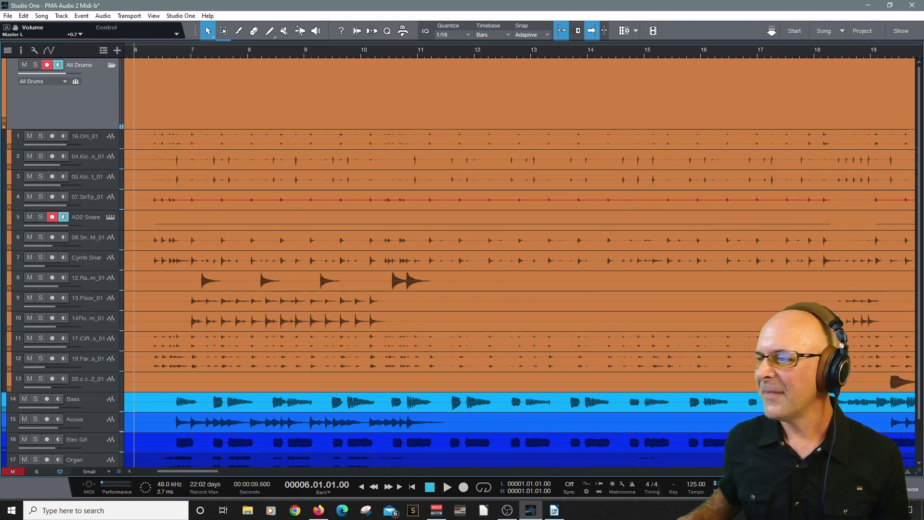
key(F3)
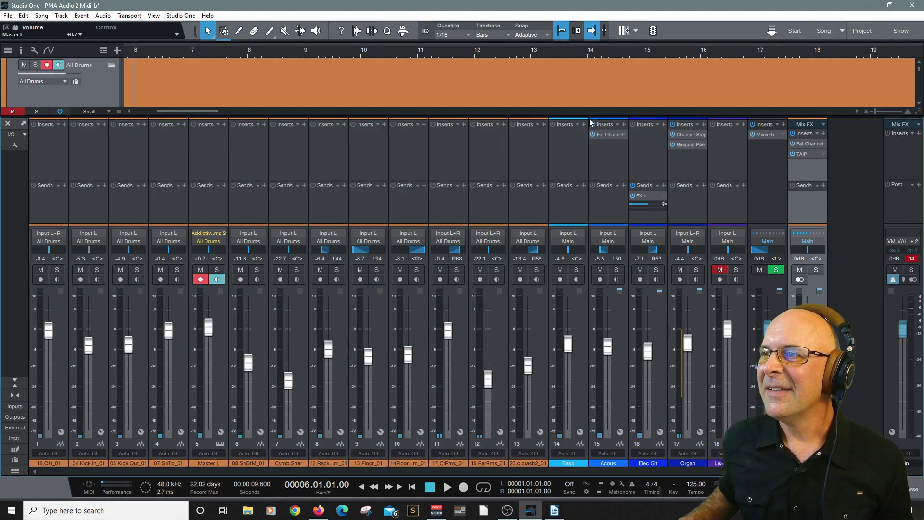
drag(591, 117, 594, 141)
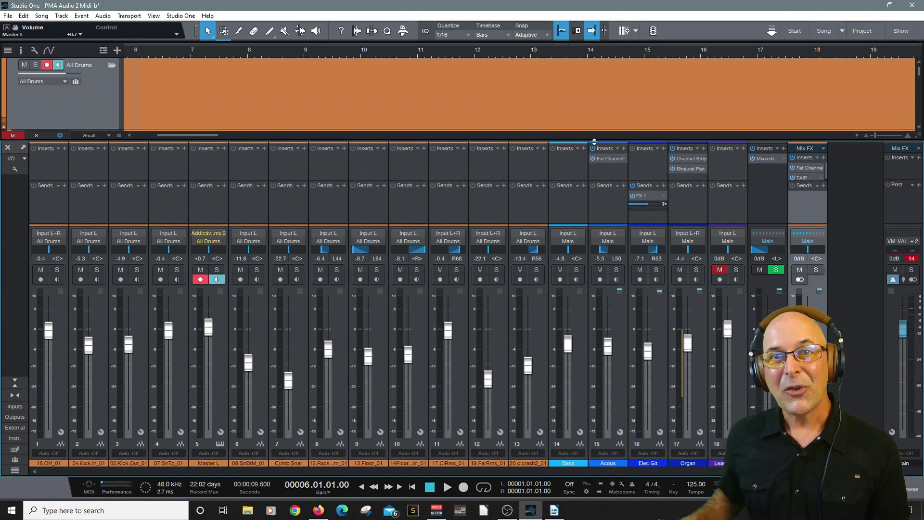